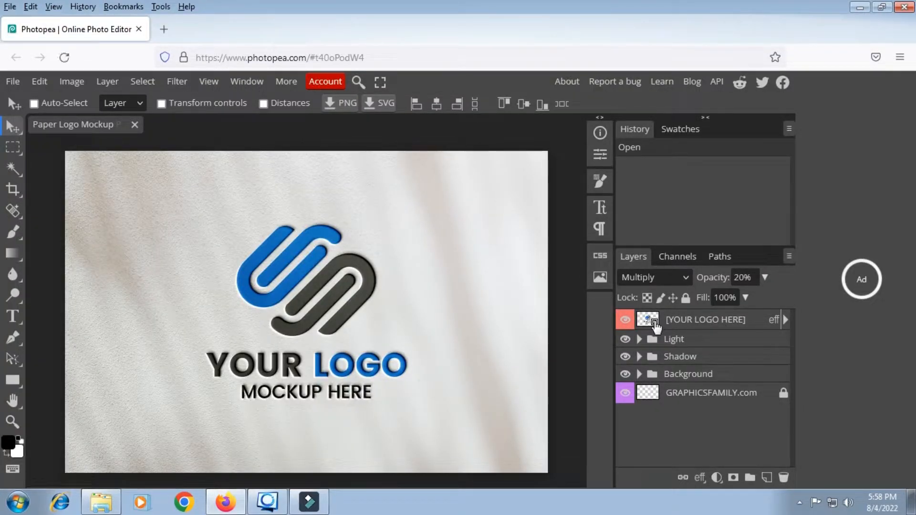
Open the contents of the [YOUR LOGO HERE] smart object for editing
double_click(655, 322)
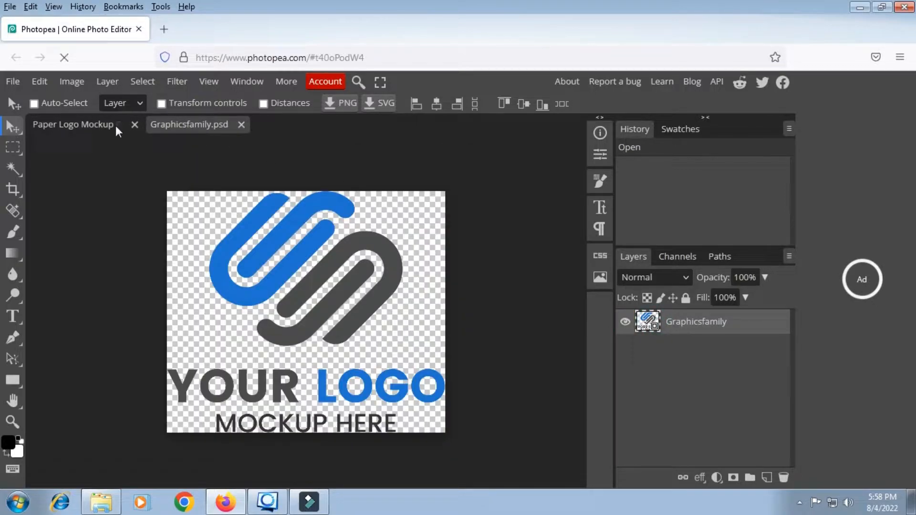
click(93, 125)
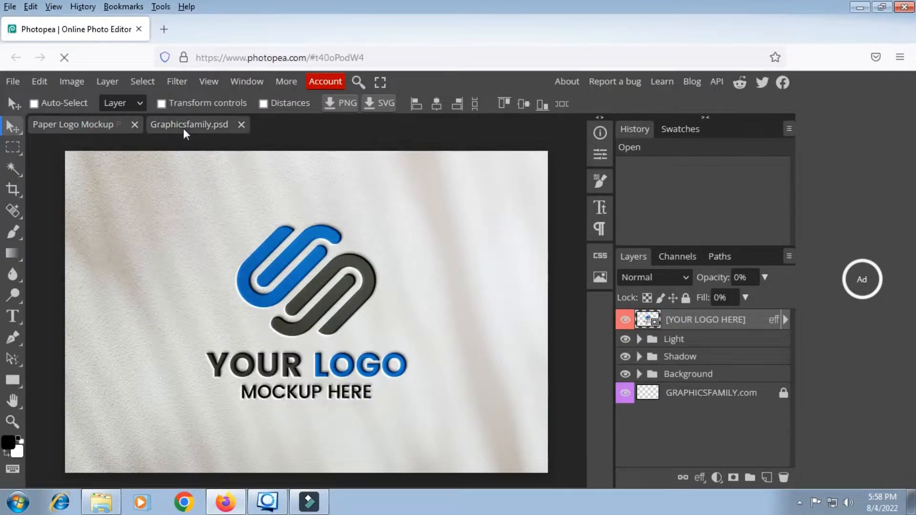
click(184, 125)
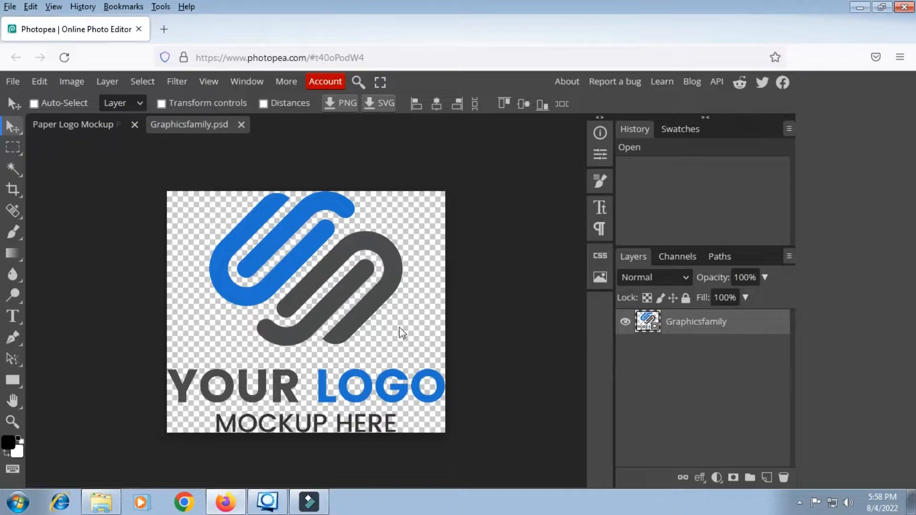
Add a text layer with the letter "J" over the middle of the logo at 420 px
click(17, 315)
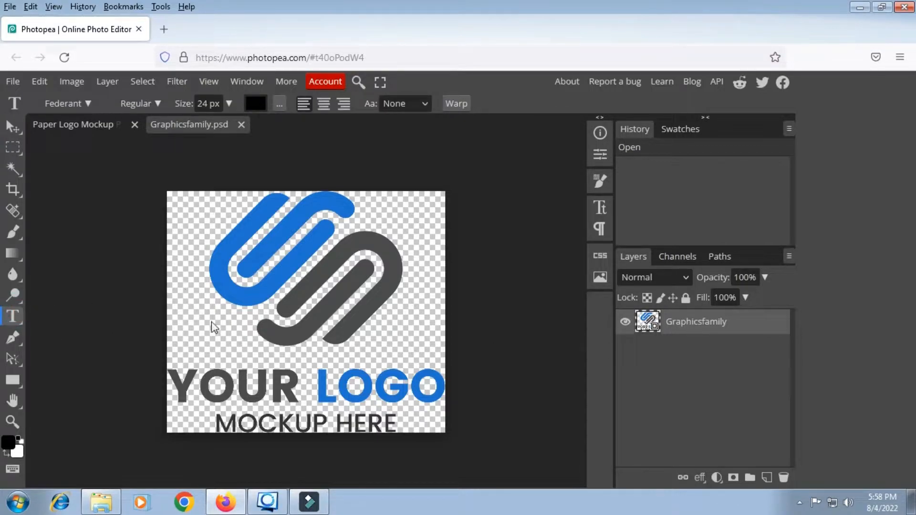
click(287, 327)
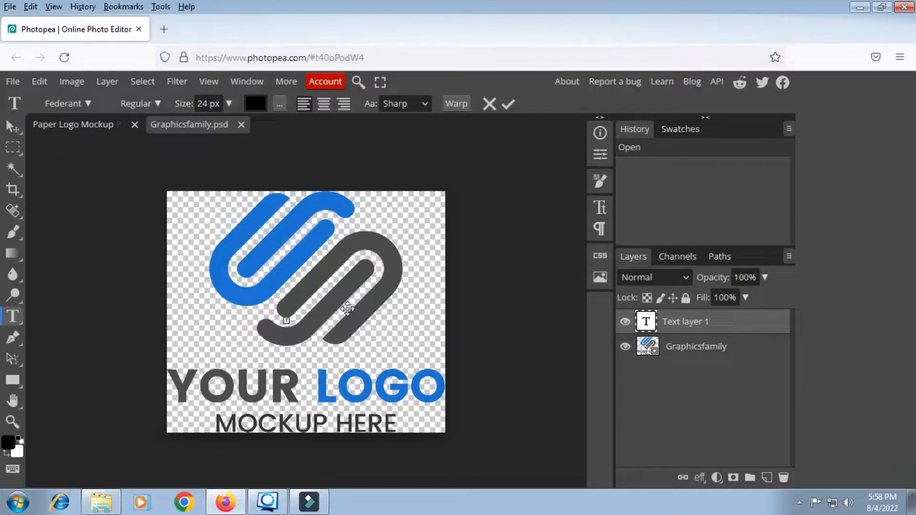
drag(180, 106, 276, 128)
text(J)
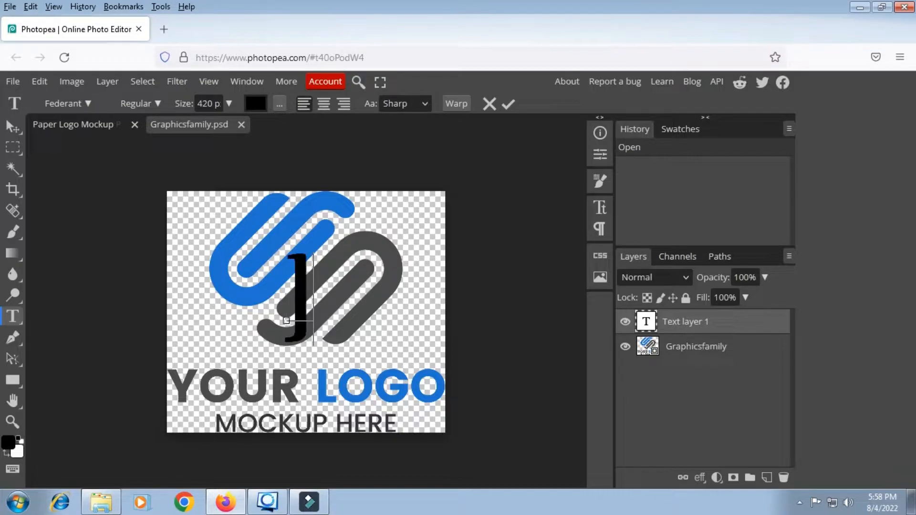
Change the letter J's font to Furore and enlarge it to 812 px
click(83, 102)
click(311, 290)
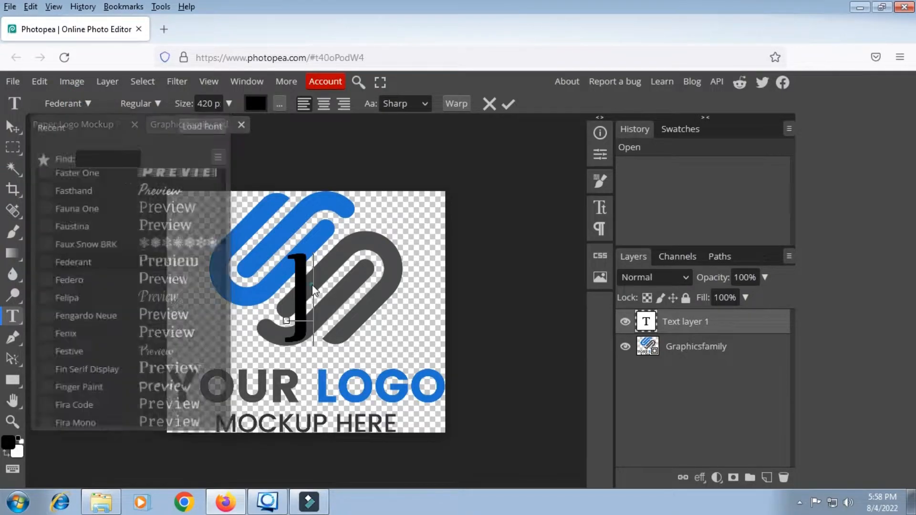
key(ctrl+a)
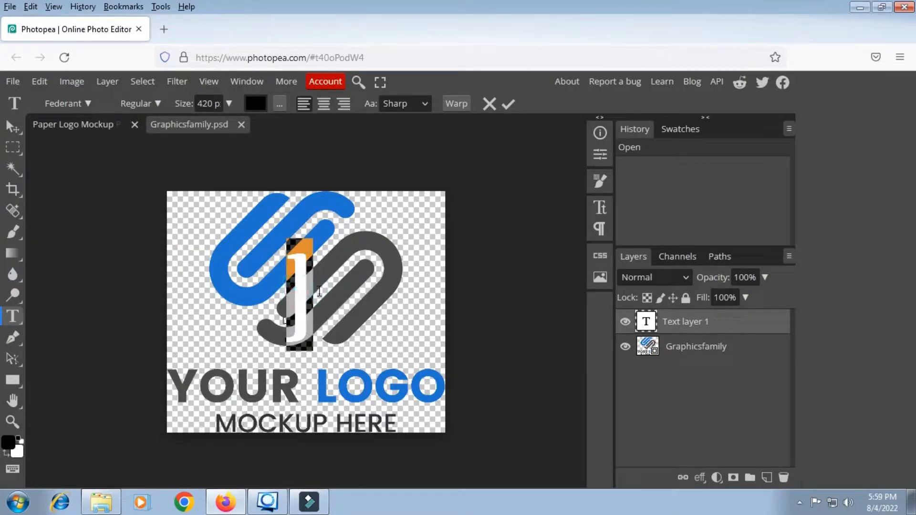
click(87, 104)
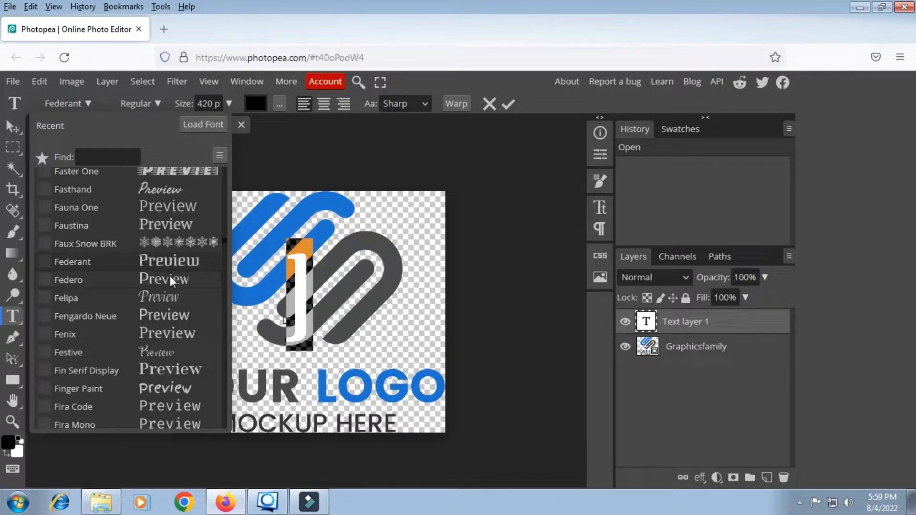
scroll(170, 276, down, 15)
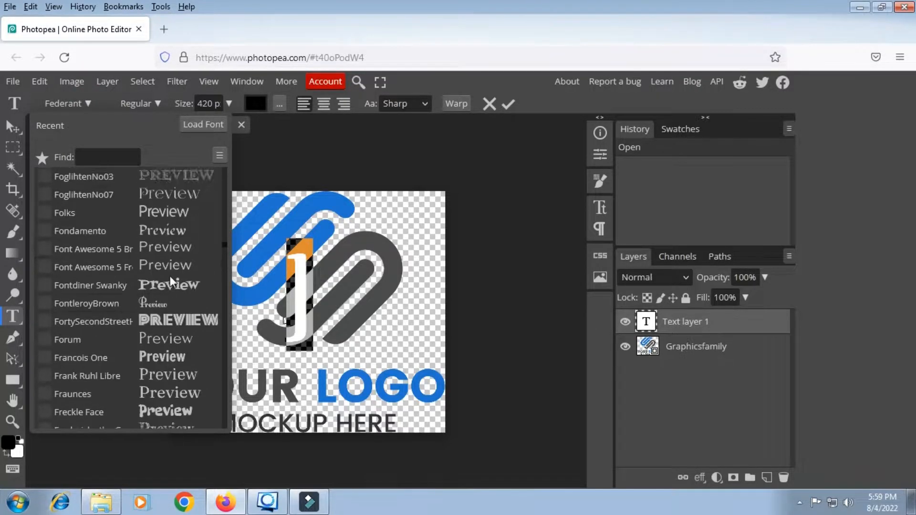
scroll(170, 276, down, 8)
scroll(169, 276, down, 5)
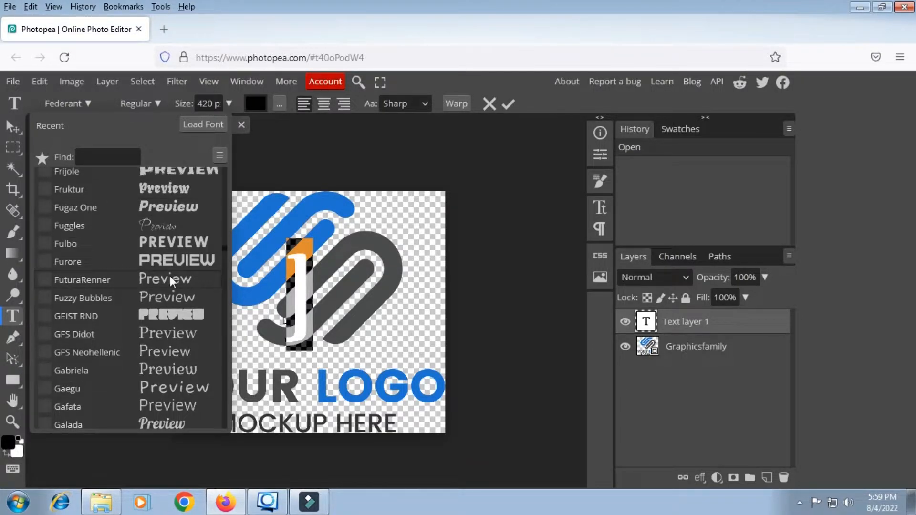
click(165, 255)
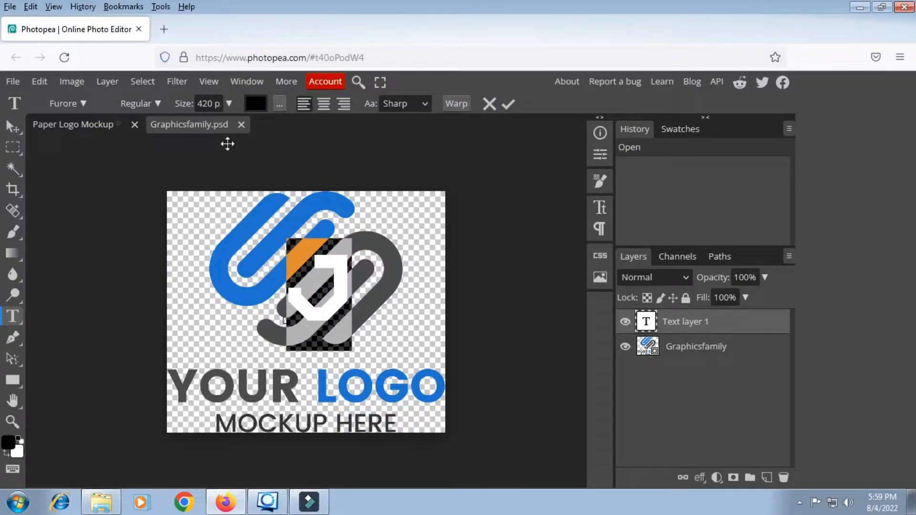
drag(182, 106, 394, 154)
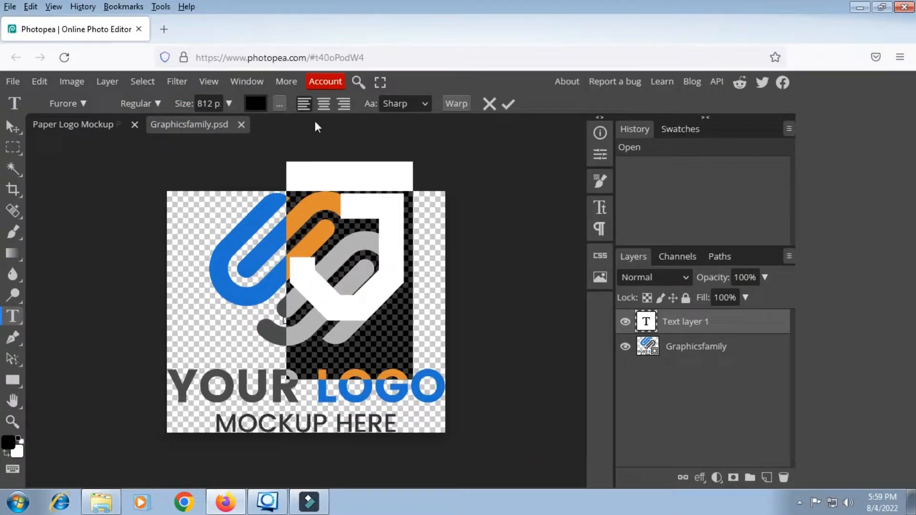
Colour the J dark grey 4b4c4c, sampled from the original logo, and commit the text
click(255, 103)
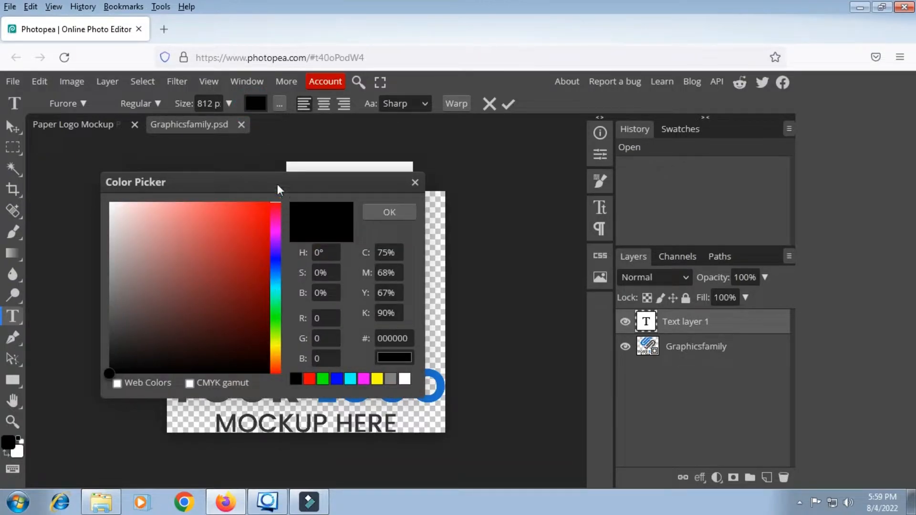
drag(275, 187, 605, 191)
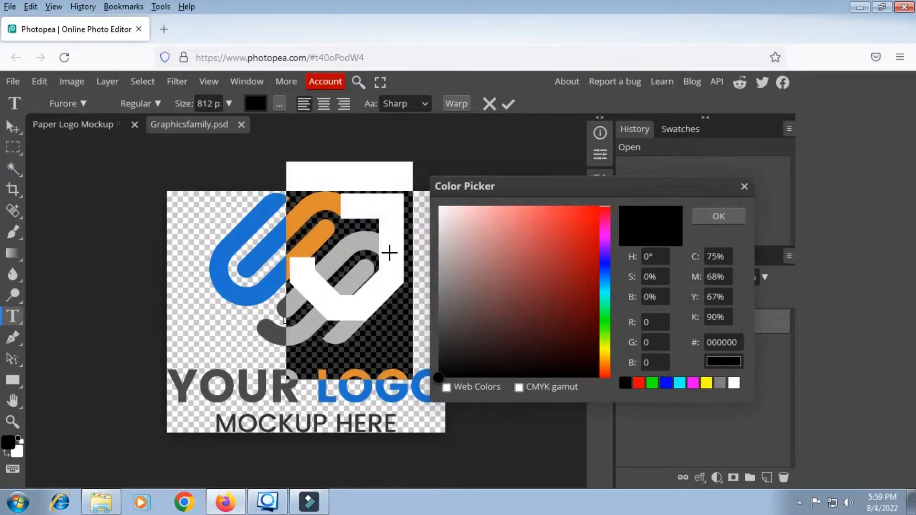
click(262, 329)
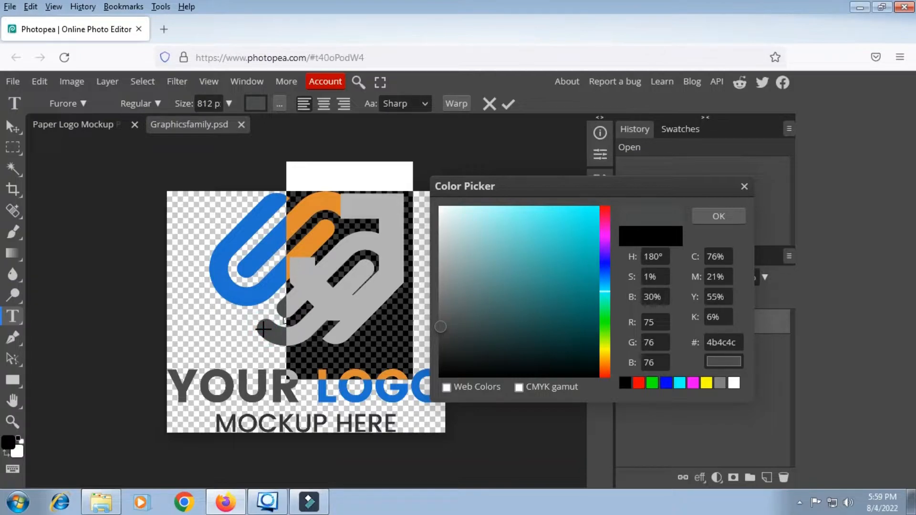
click(706, 220)
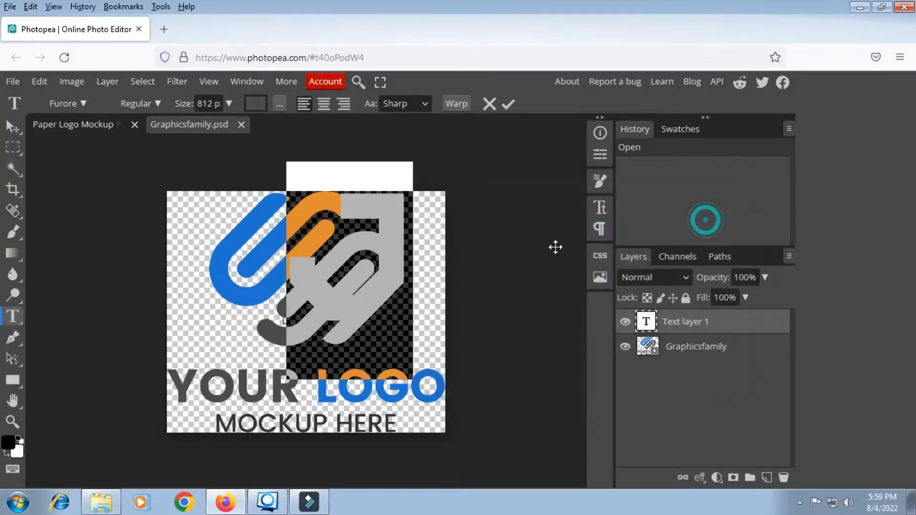
click(512, 102)
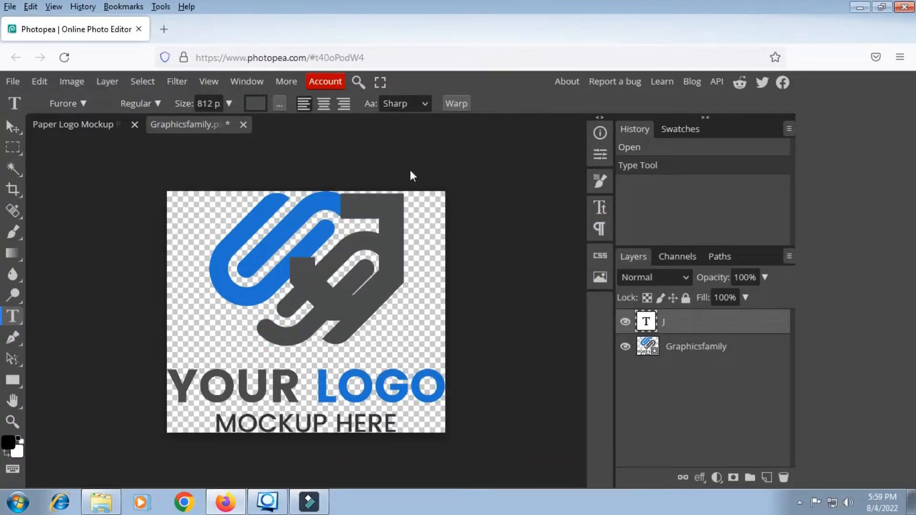
Move the J to the upper-left part of the canvas and hide the Graphicsfamily layer
click(13, 127)
drag(362, 275, 298, 292)
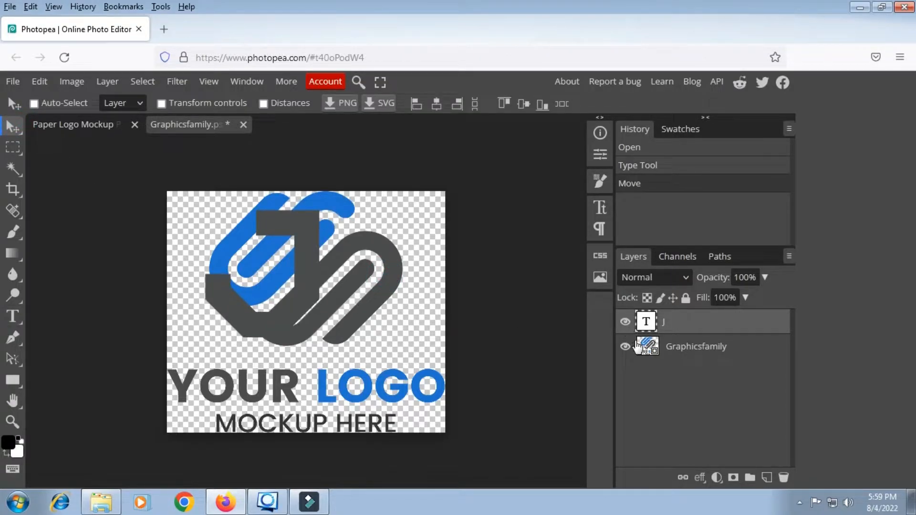
click(624, 347)
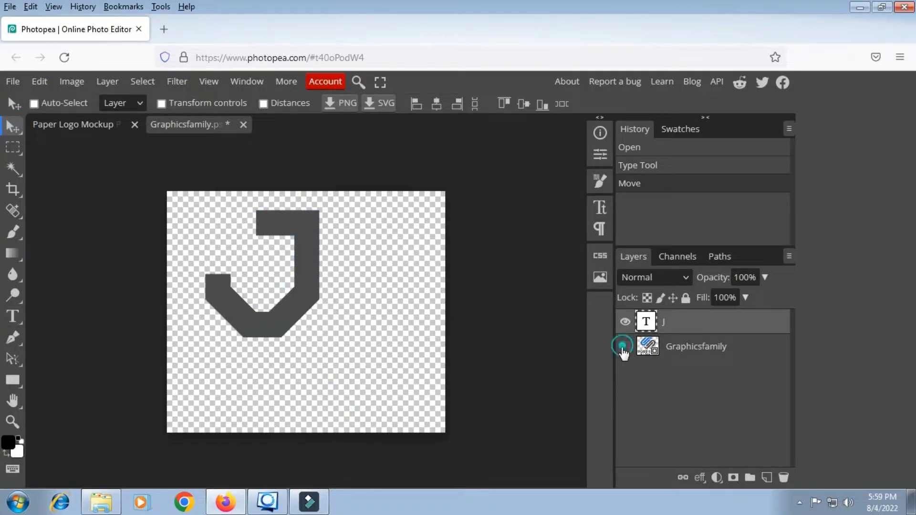
Add a second text layer with the letter "G" beside the J in Furore at 812 px
click(9, 319)
click(355, 317)
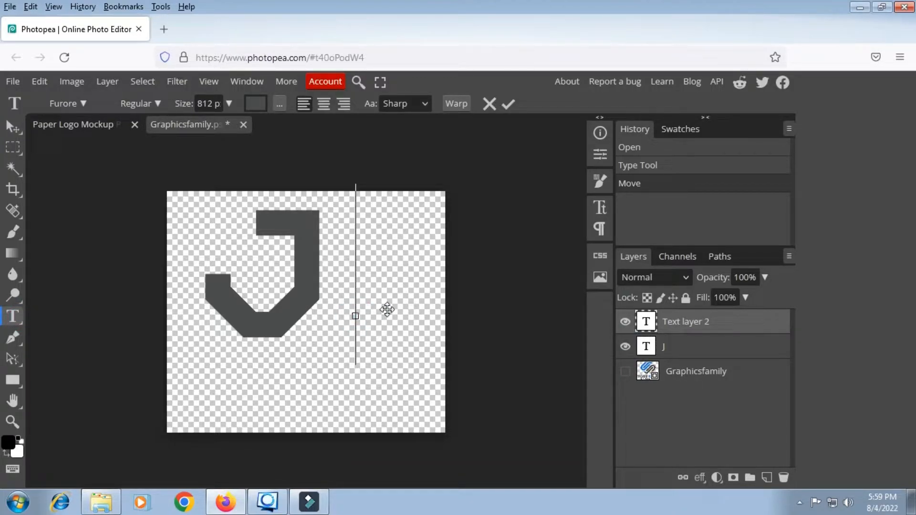
text(G)
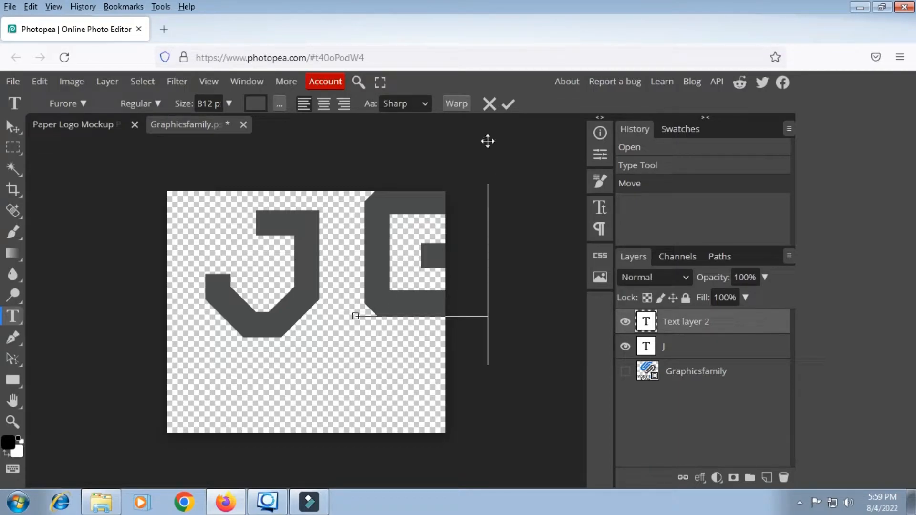
Show the Graphicsfamily layer and recolour the G with the blue sampled from the original logo
double_click(367, 229)
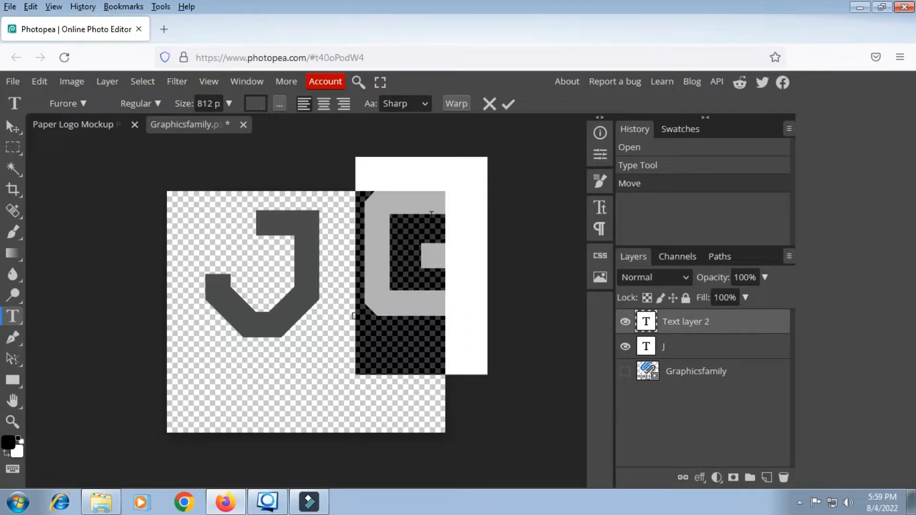
click(255, 103)
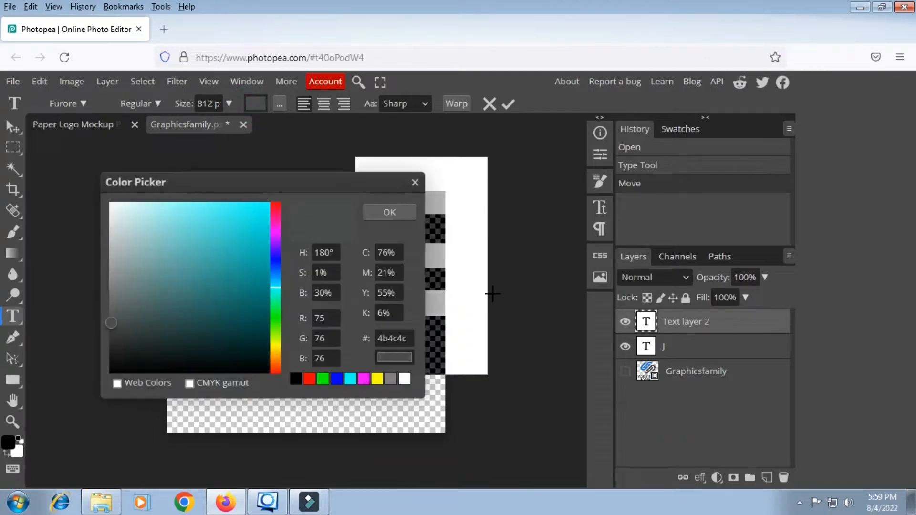
click(626, 372)
drag(293, 188, 629, 215)
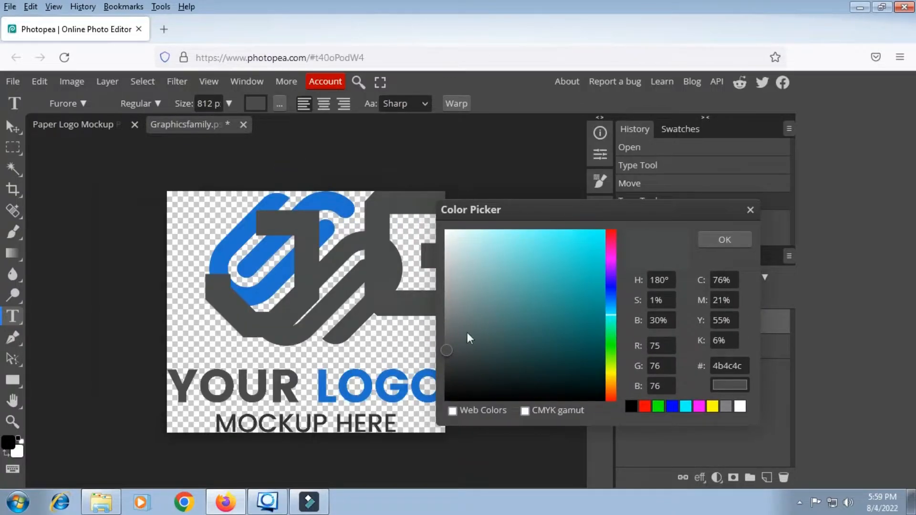
click(221, 243)
click(723, 240)
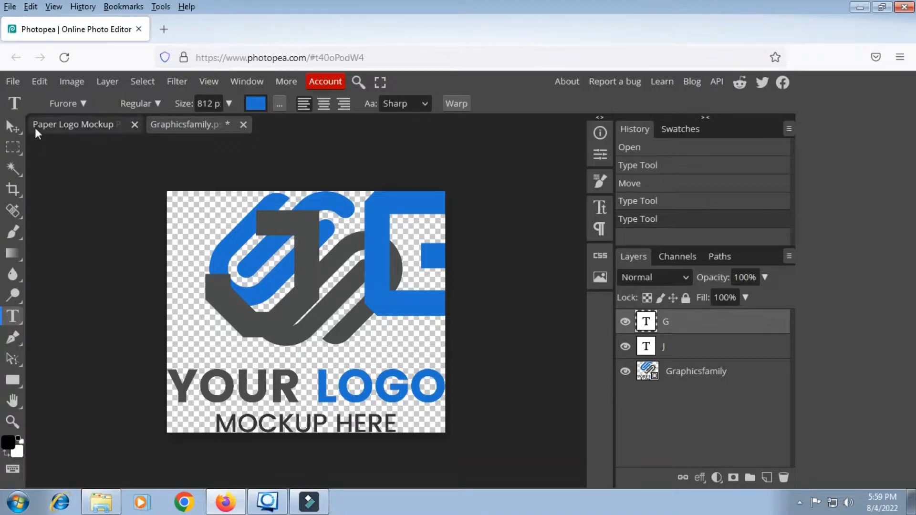
Hide the Graphicsfamily layer and move the G so it overlaps the J with their top and bottom edges level
click(12, 126)
drag(383, 260, 347, 276)
click(625, 371)
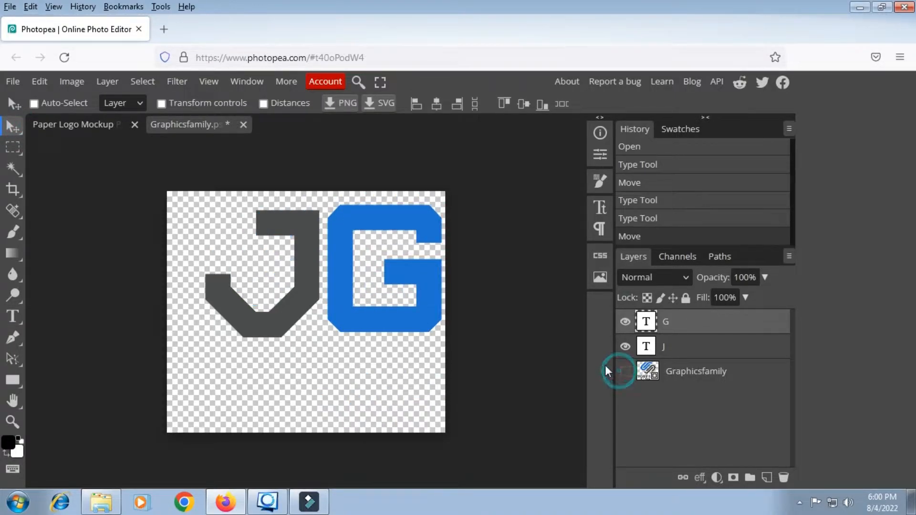
drag(403, 301, 334, 299)
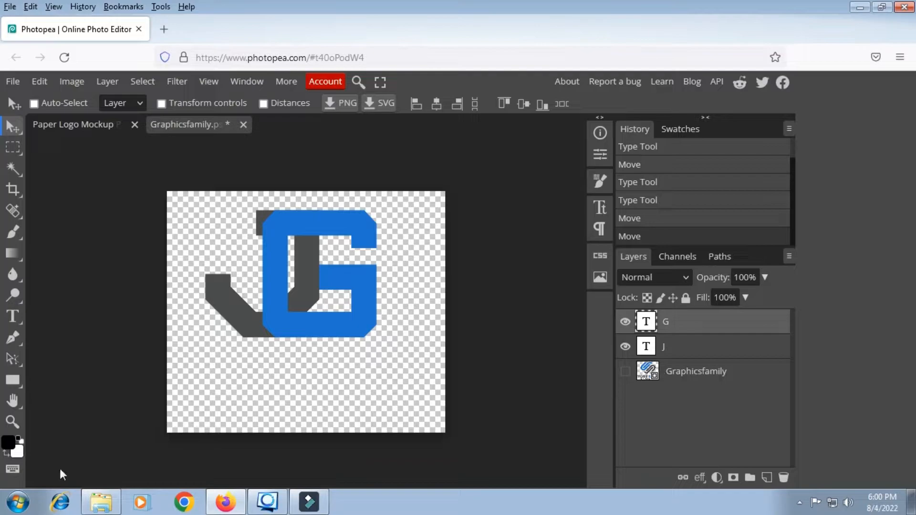
Select the G and J text layers together and group them into a folder
click(17, 467)
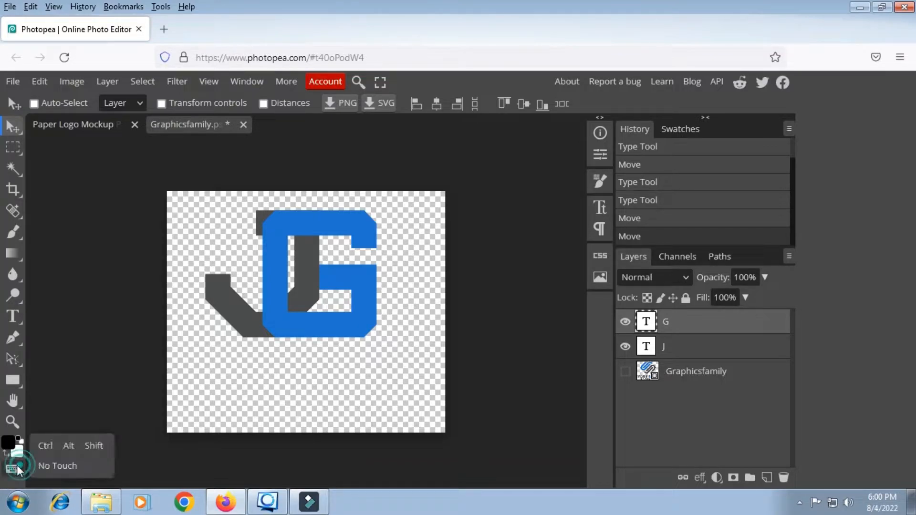
click(88, 446)
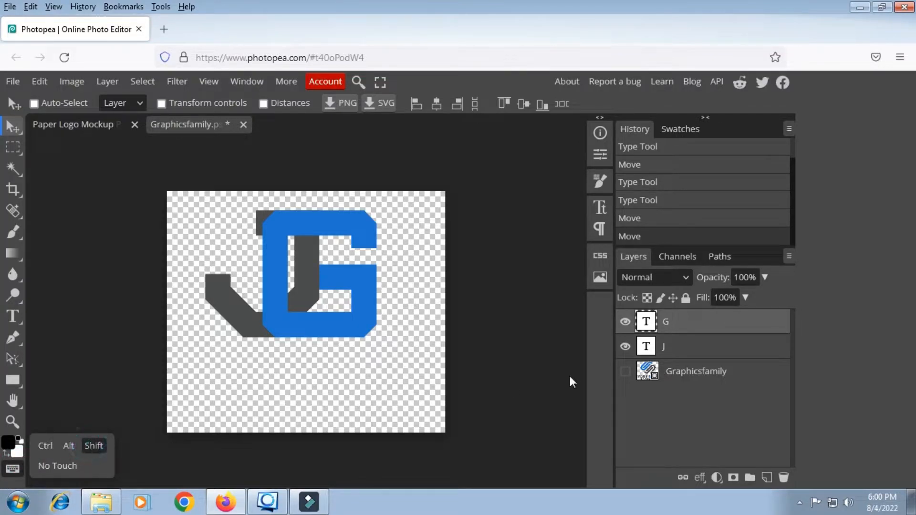
click(689, 347)
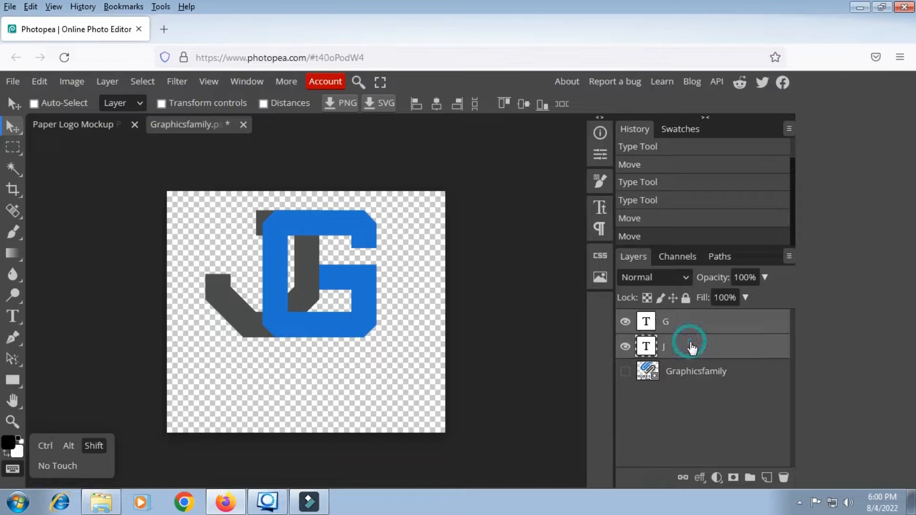
click(88, 445)
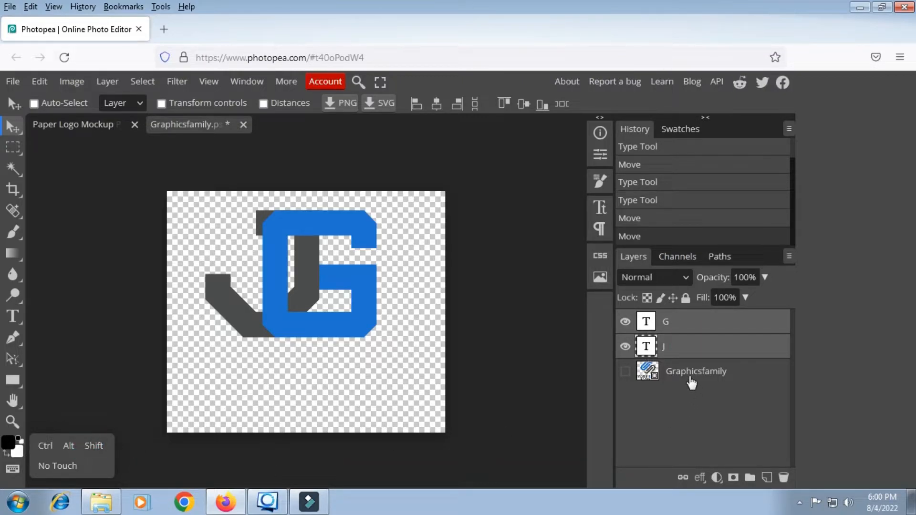
click(750, 477)
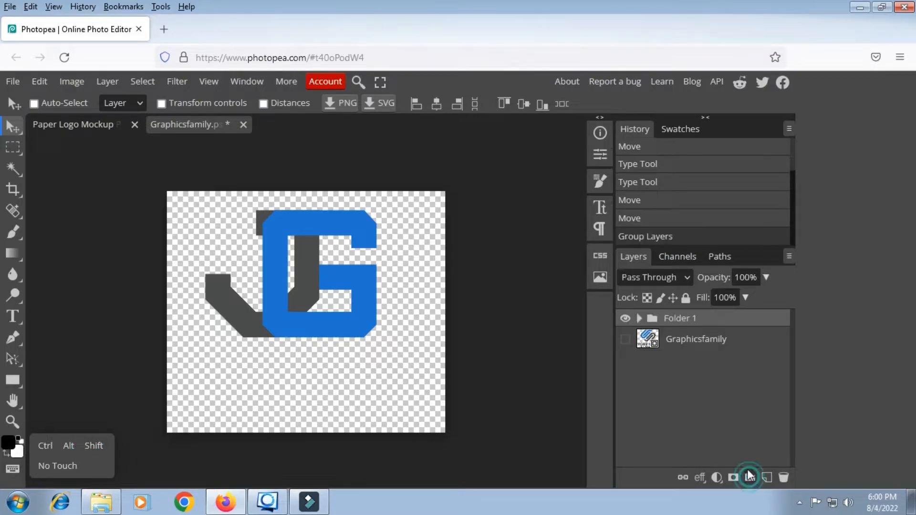
Add a text layer reading "JENGGOT" below the JG letters in Furore at 126 px, stacked above the Graphicsfamily layer
click(685, 337)
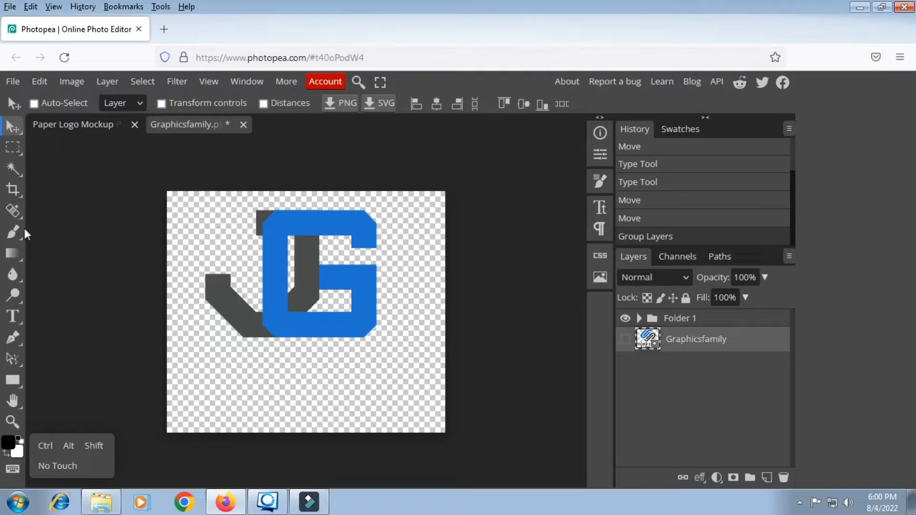
click(13, 316)
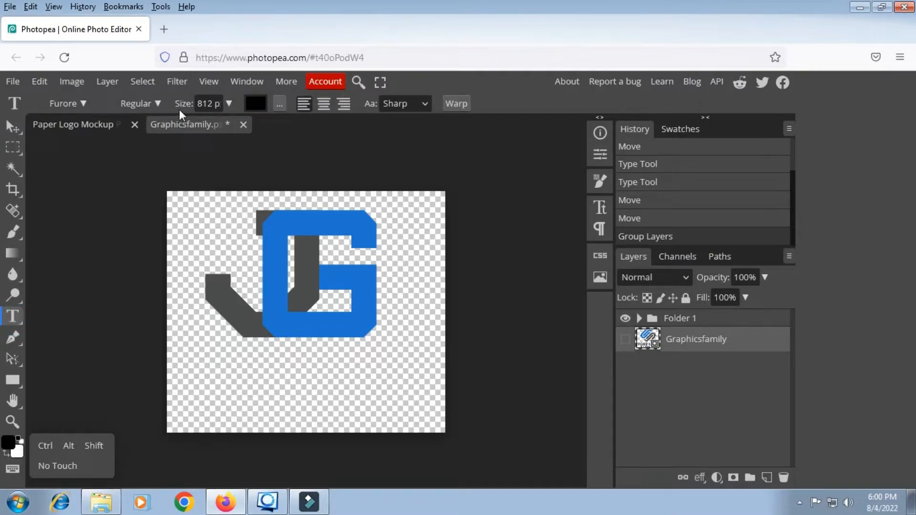
drag(181, 106, 20, 121)
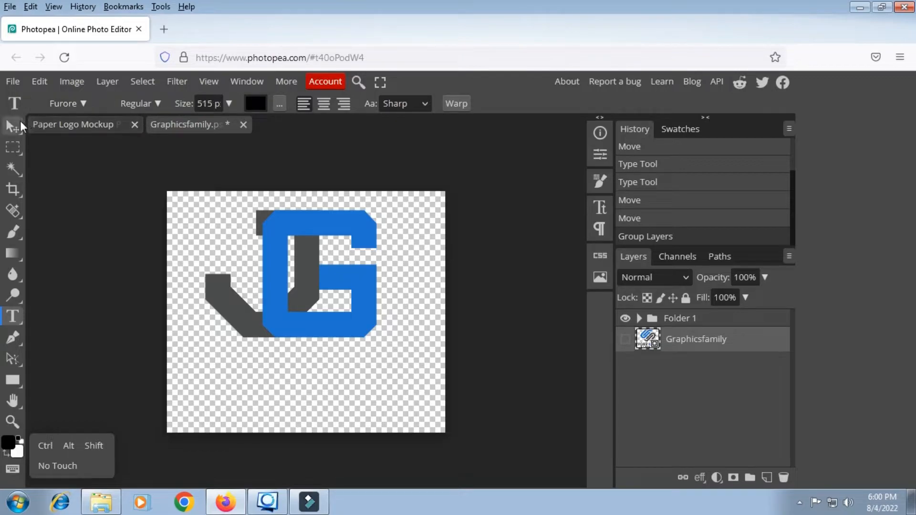
click(234, 390)
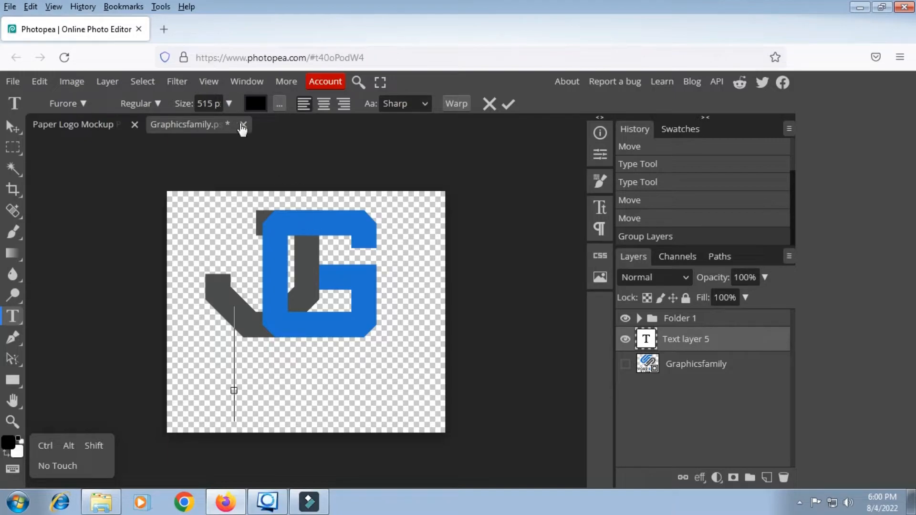
drag(184, 103, 70, 136)
text(JENGODE)
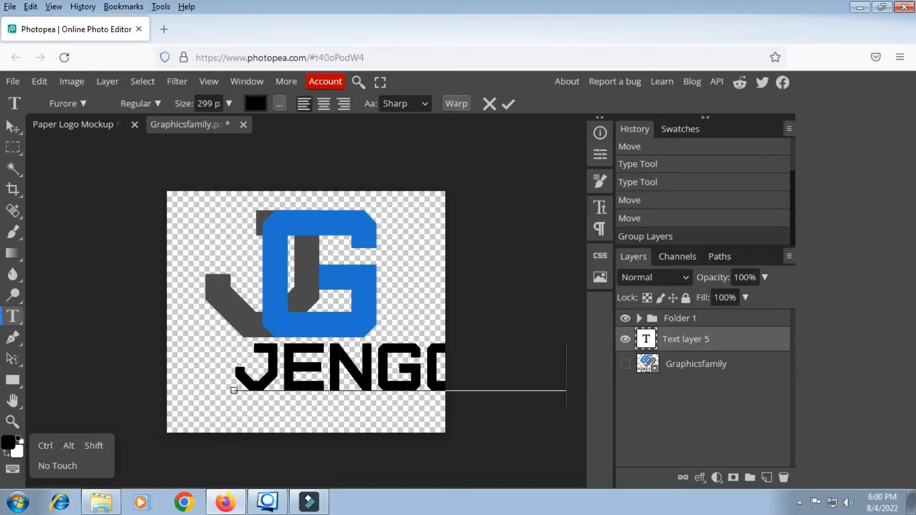
key(ctrl+a)
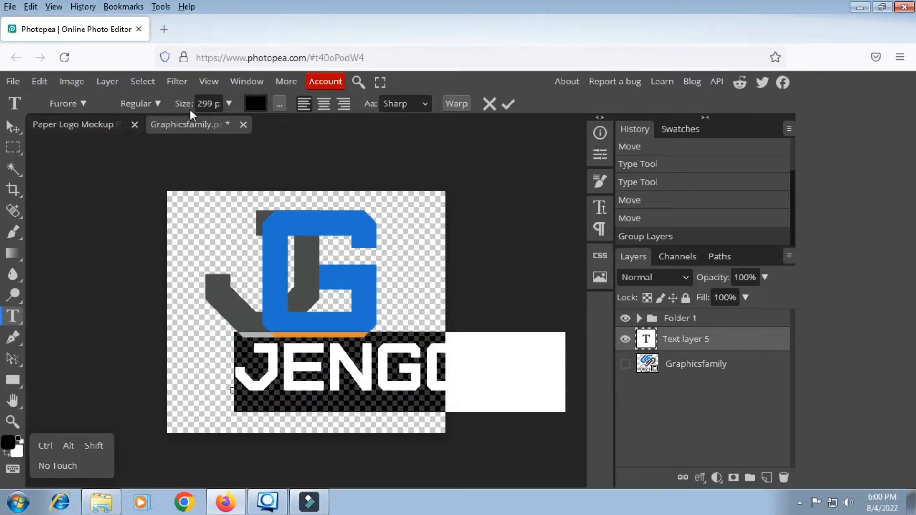
drag(183, 104, 94, 117)
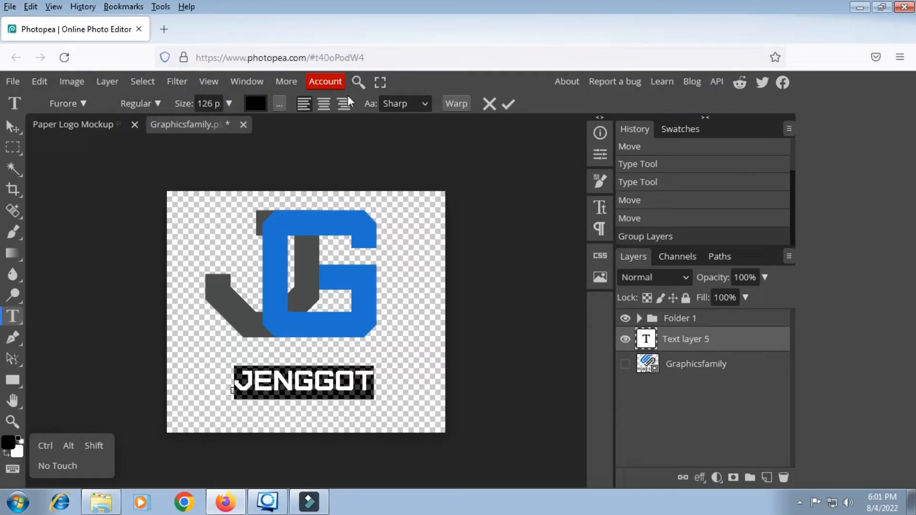
Recolour JENGGOT with the dark grey 4b4c4c sampled from the J and move it toward the canvas's left edge
click(255, 104)
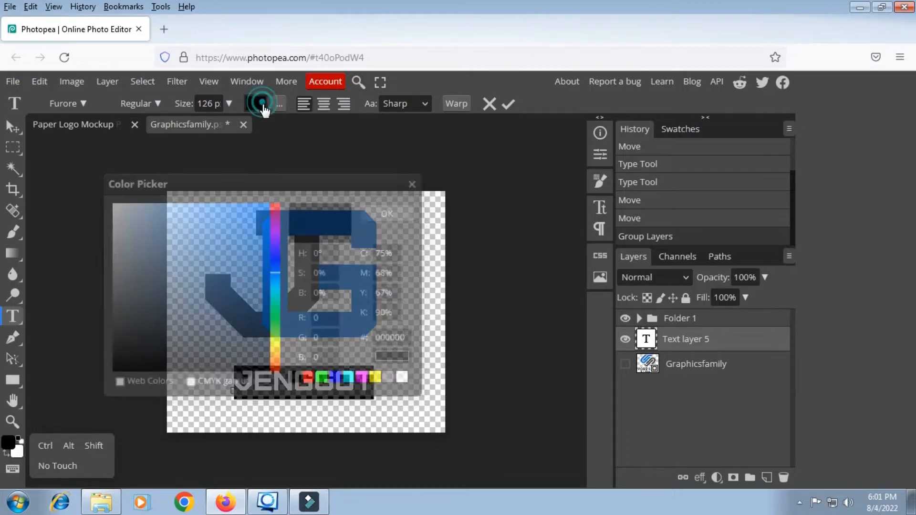
drag(289, 186, 612, 145)
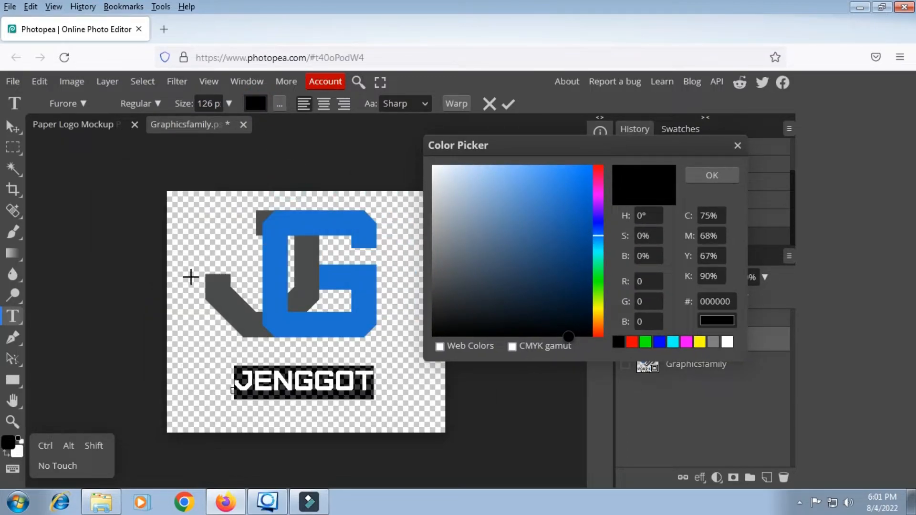
click(218, 296)
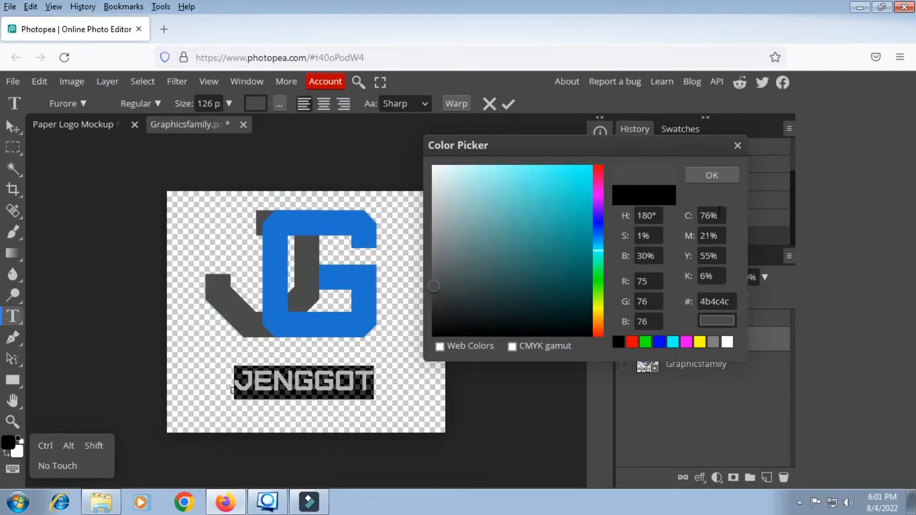
click(723, 177)
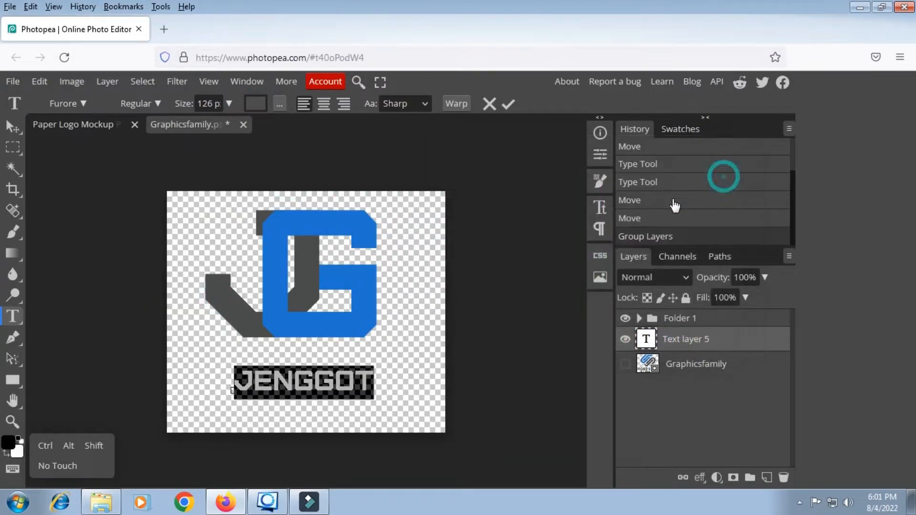
click(508, 107)
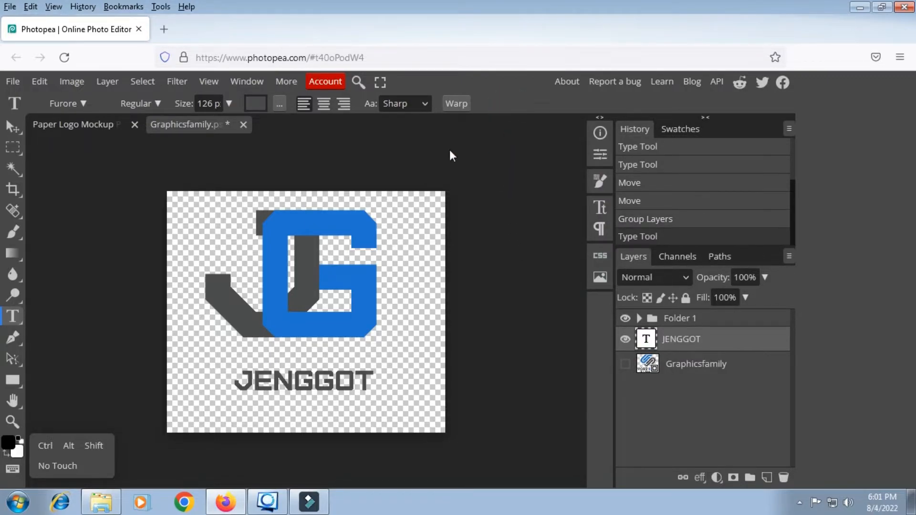
click(13, 127)
drag(280, 387, 230, 381)
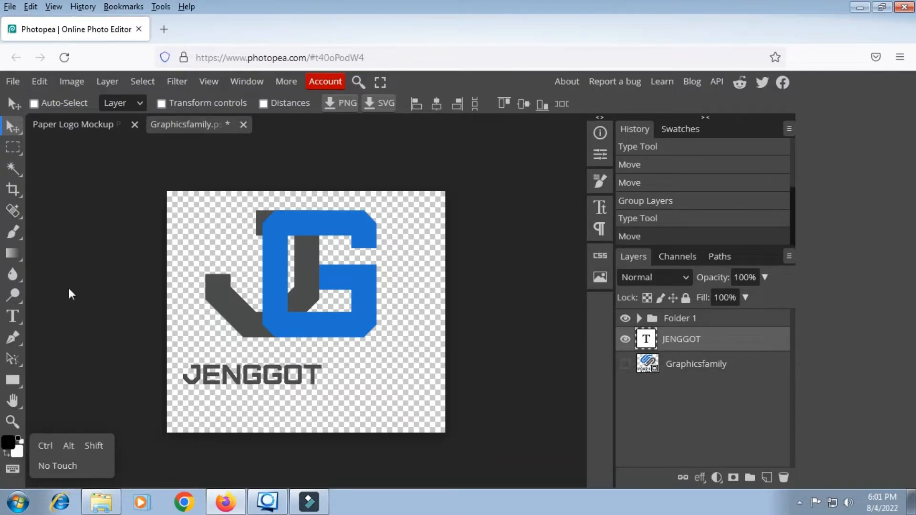
Add a separate text layer reading "GAMING" below and to the right of JENGGOT
click(13, 321)
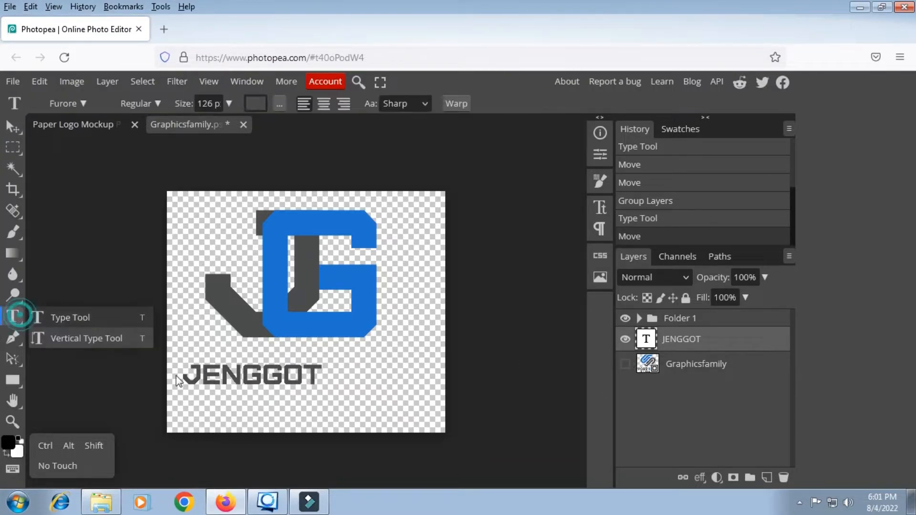
click(295, 403)
text(GAMING)
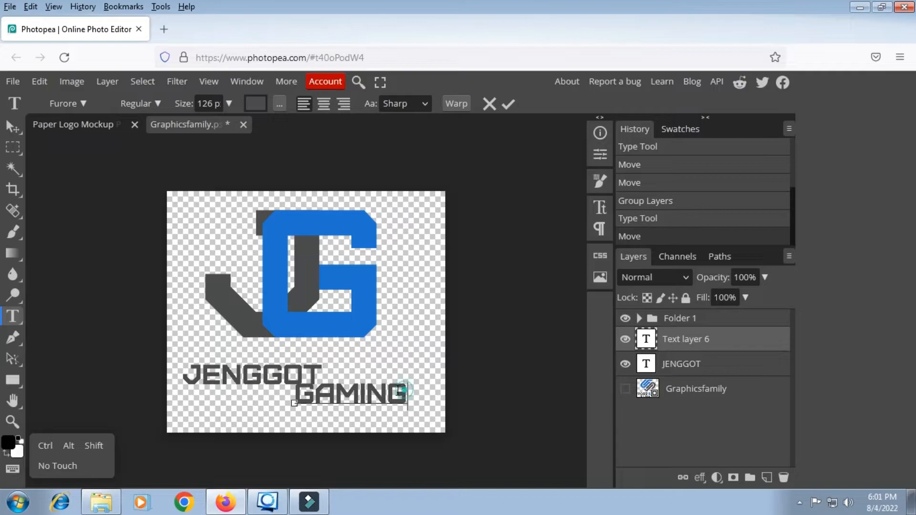
Recolour the whole word GAMING with the blue sampled from the G
drag(408, 396, 289, 398)
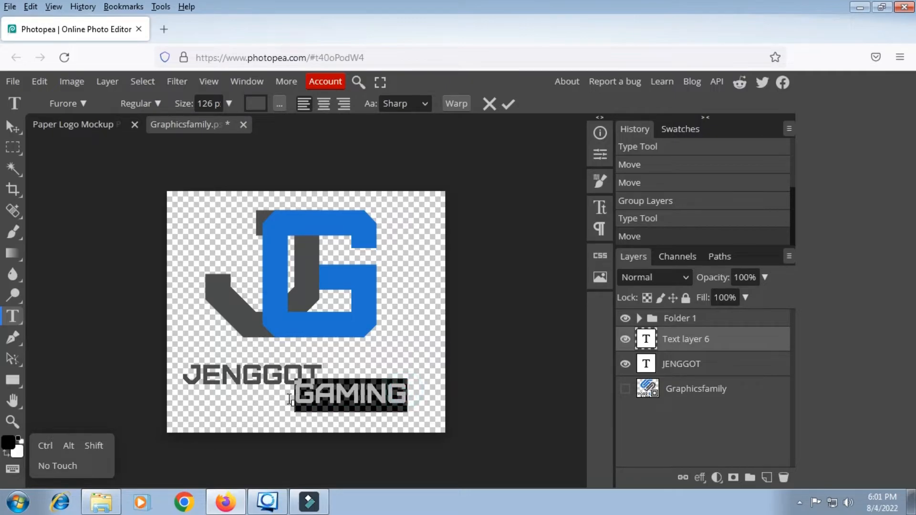
click(253, 104)
drag(339, 181, 582, 176)
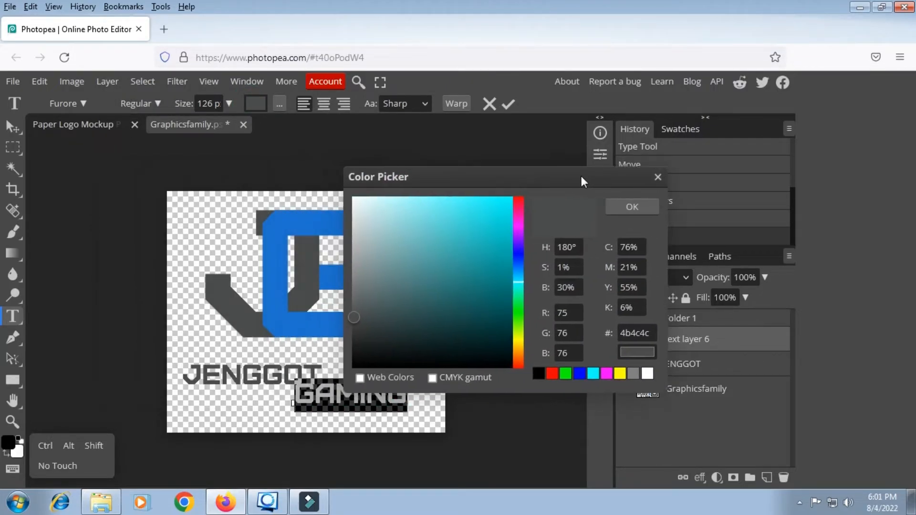
click(339, 232)
click(632, 205)
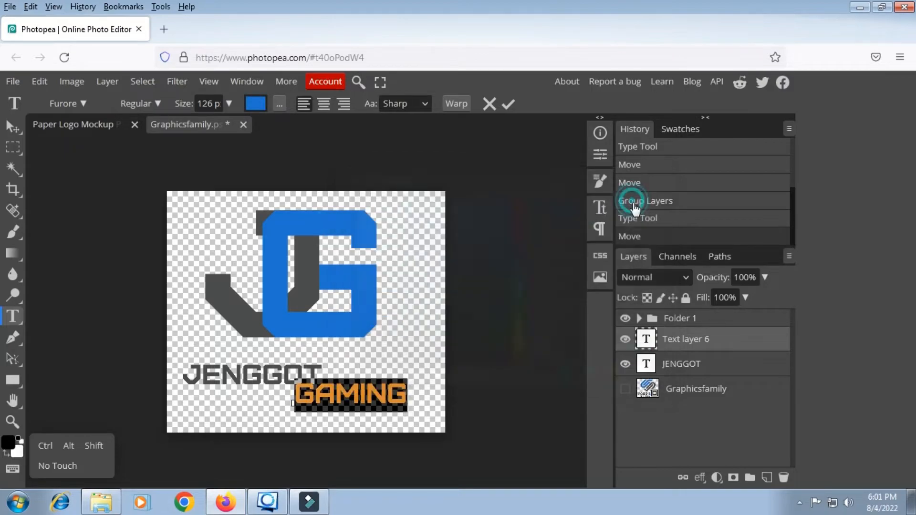
click(504, 109)
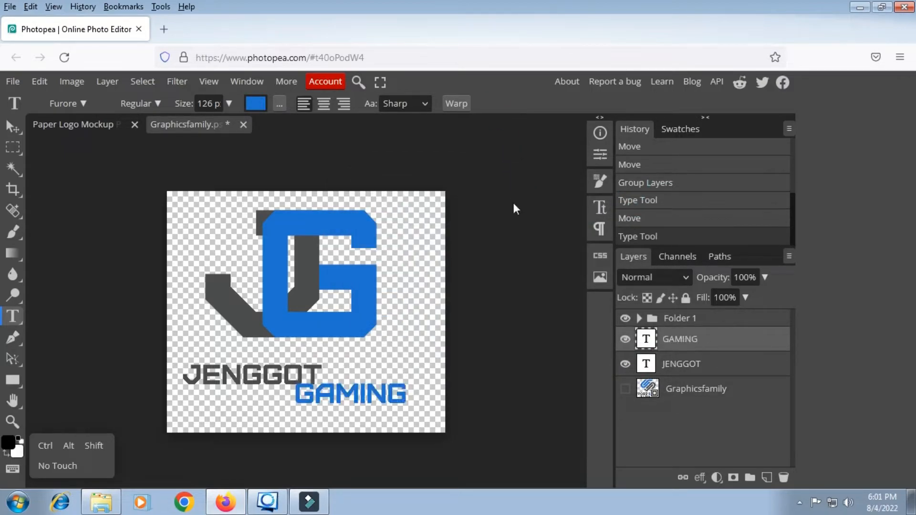
Stagger the two words by moving GAMING slightly down and left, and JENGGOT right to line up with the J's left edge
click(13, 125)
drag(351, 398, 337, 406)
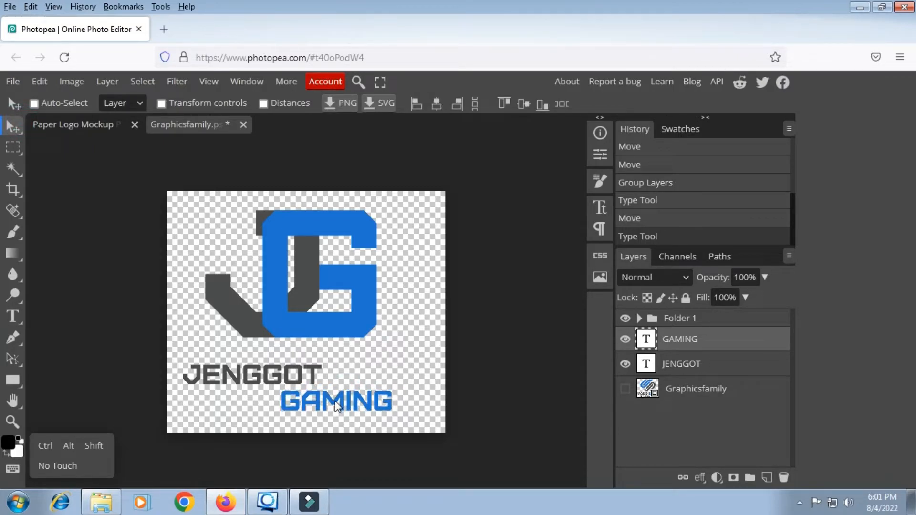
click(693, 364)
drag(259, 371, 278, 371)
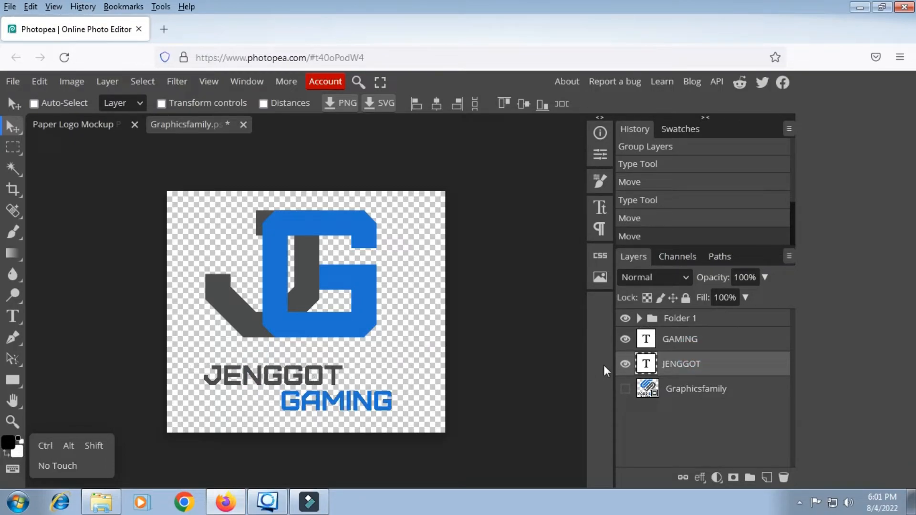
Select the JENGGOT and GAMING text layers together and group them into a folder
click(91, 440)
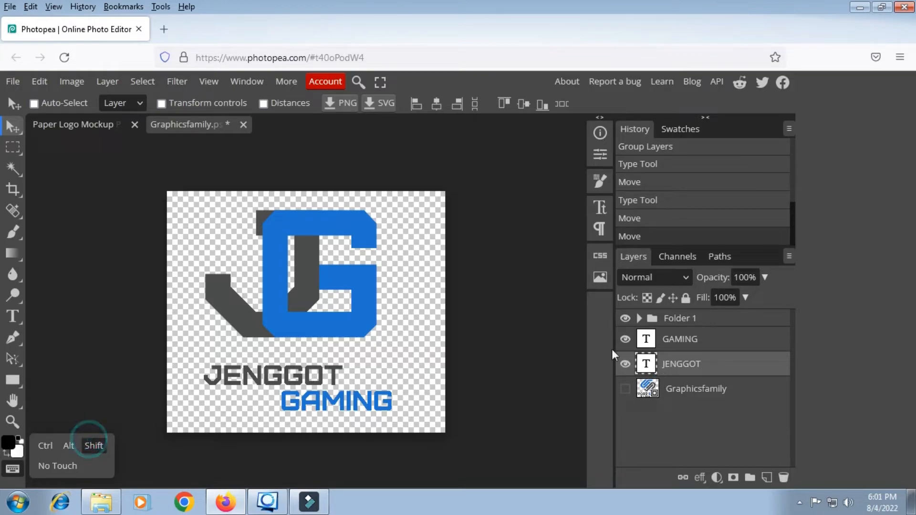
click(683, 340)
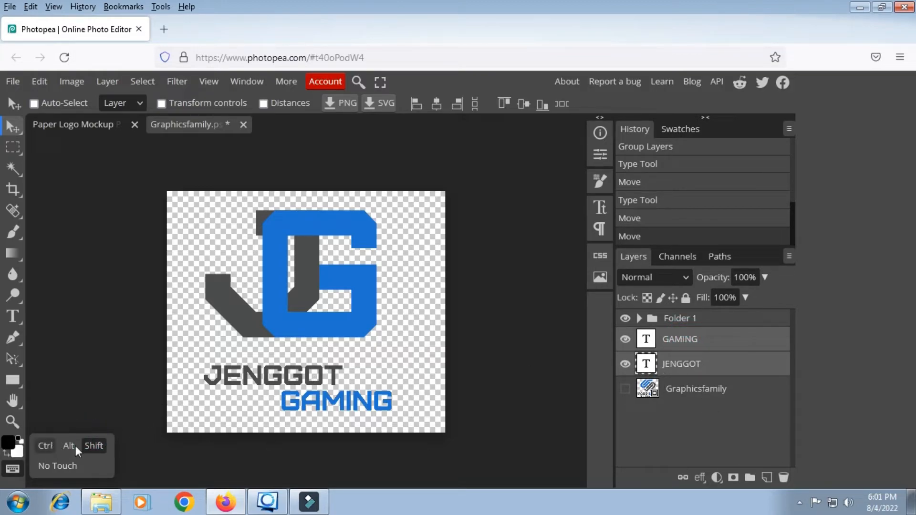
click(89, 448)
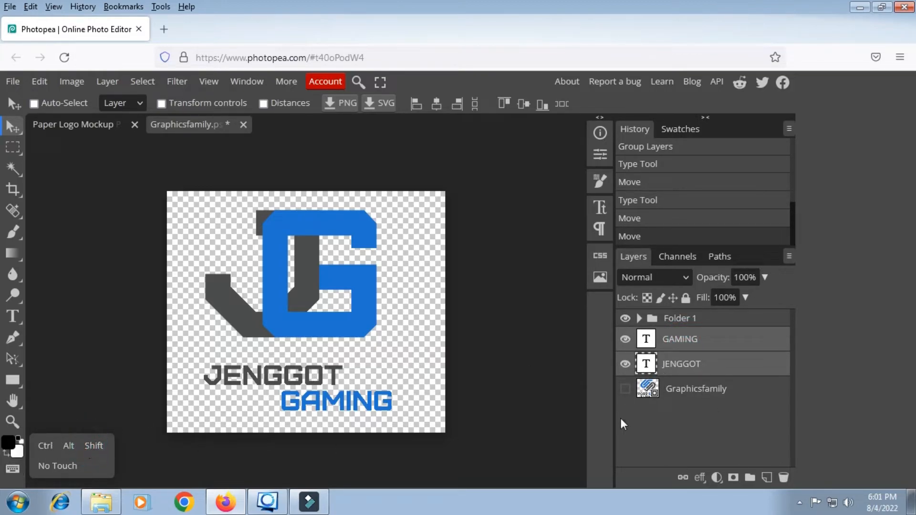
click(751, 477)
Make a rectangular selection covering the entire canvas
click(680, 359)
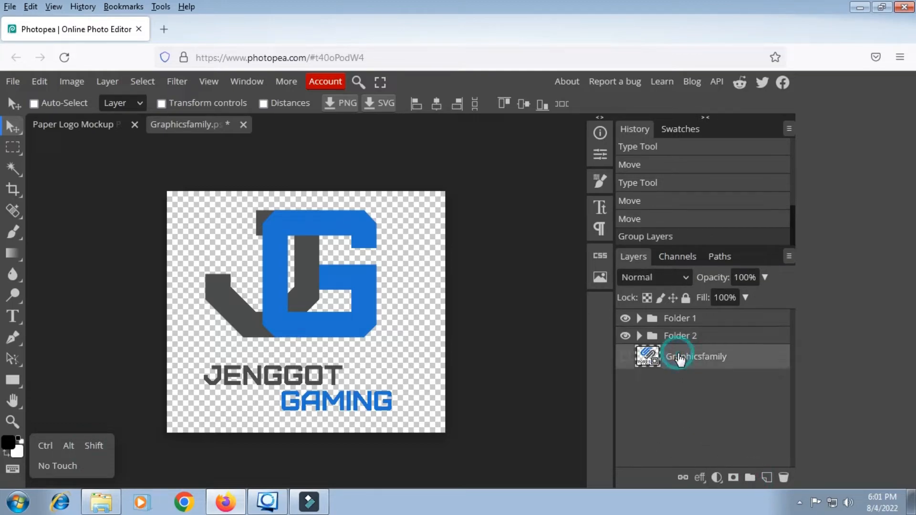
click(12, 145)
click(67, 146)
drag(145, 172, 501, 425)
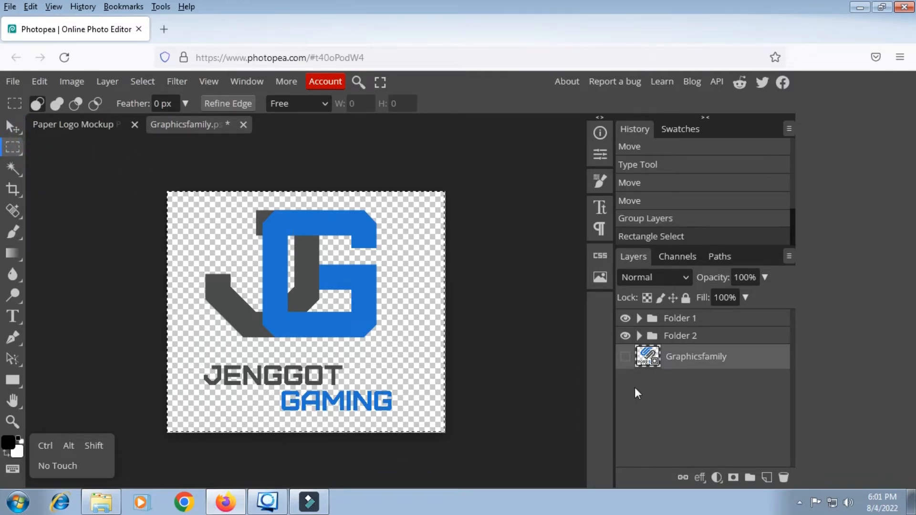
Centre Folder 2 and Folder 1 horizontally within the canvas selection, and deselect
click(682, 334)
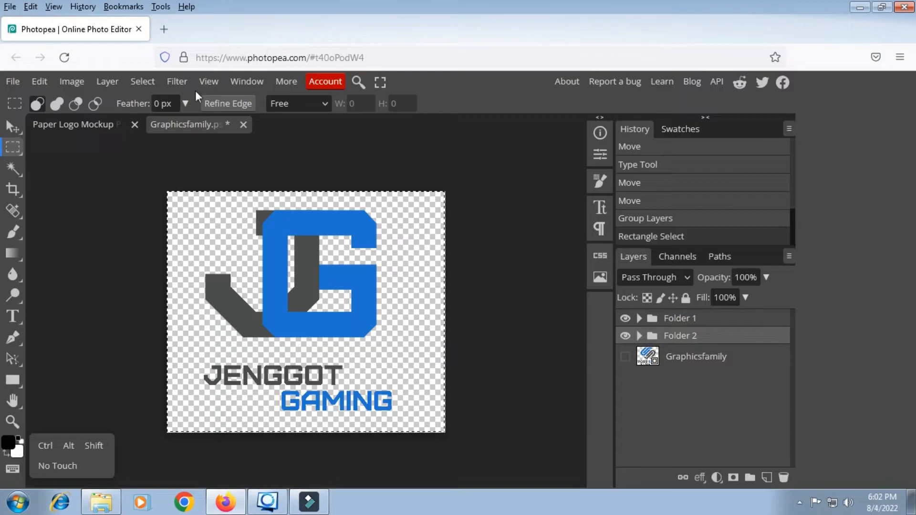
click(13, 127)
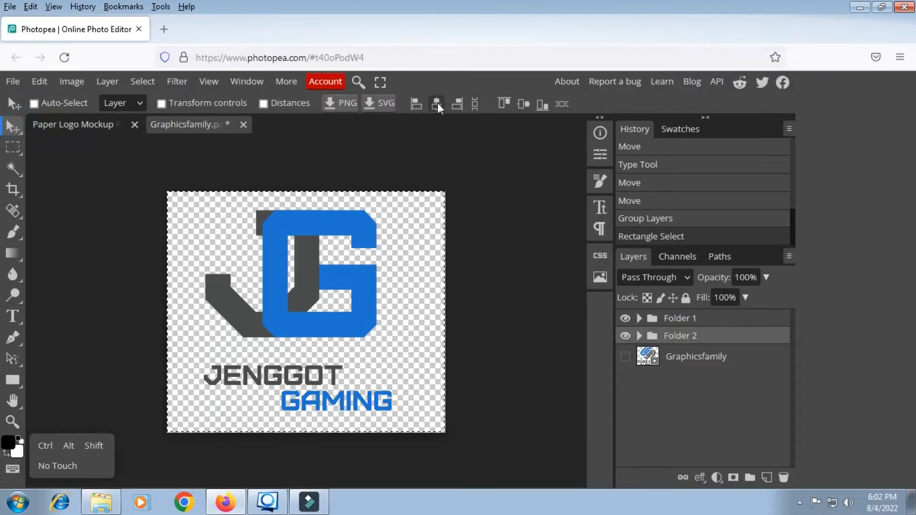
click(438, 103)
click(662, 322)
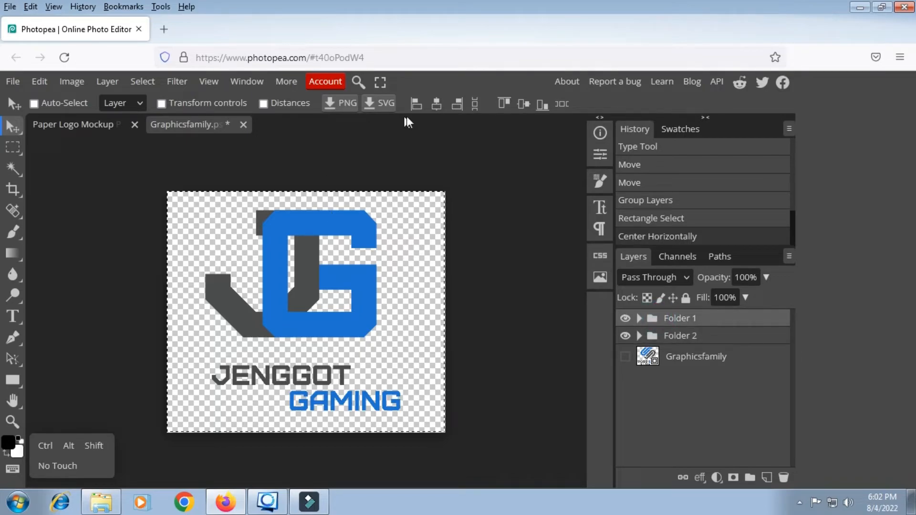
click(438, 104)
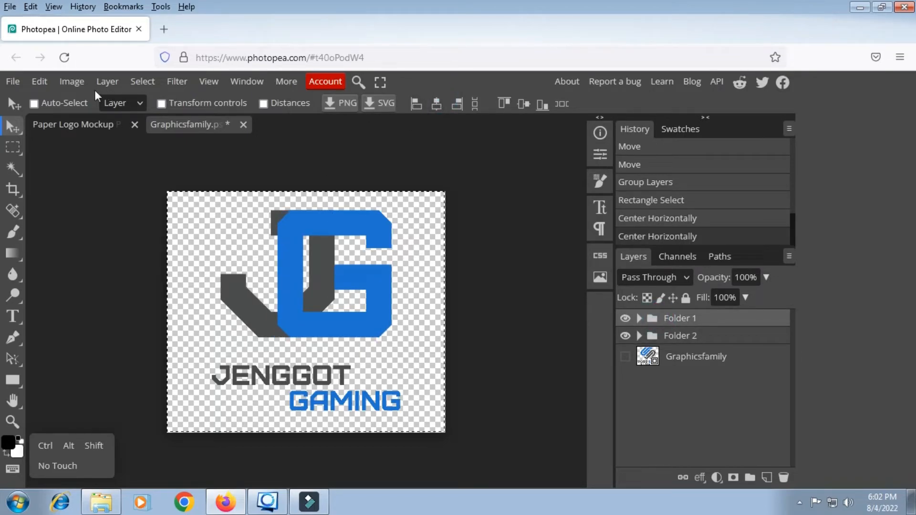
click(145, 81)
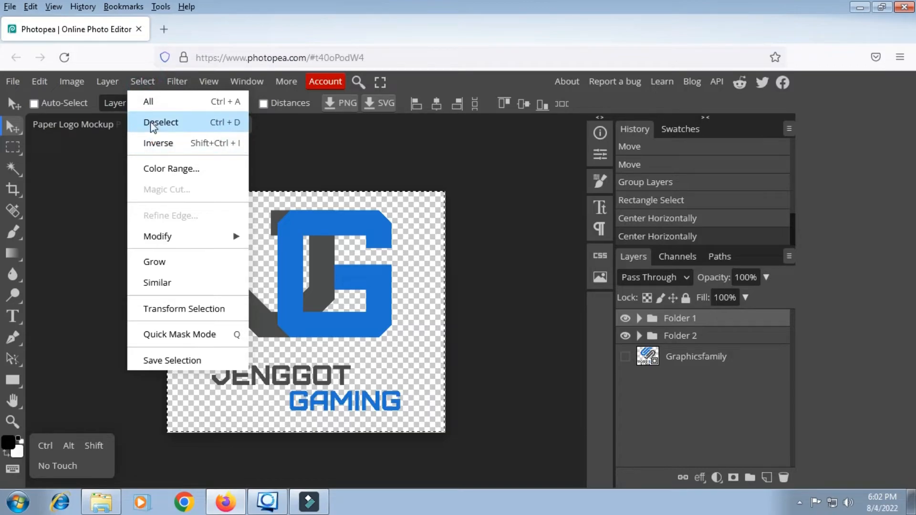
click(151, 122)
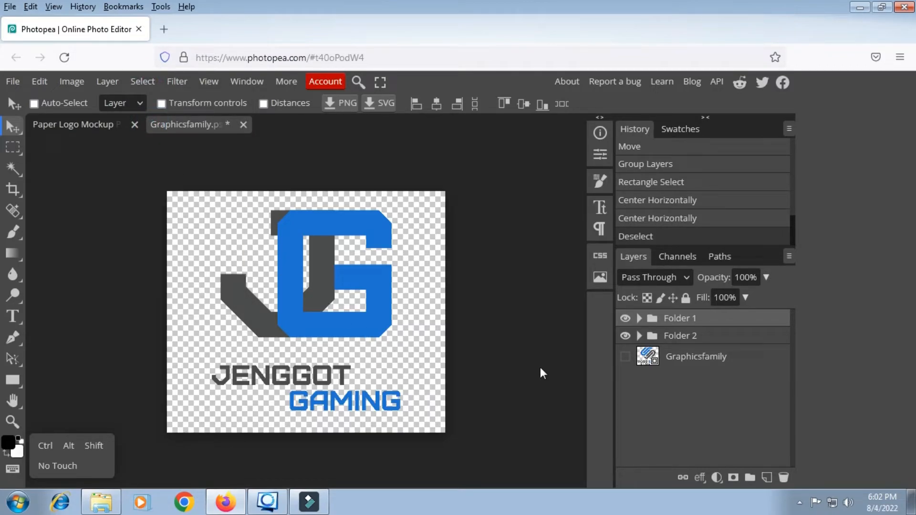
Bring the two groups closer together by moving the wording in Folder 2 slightly up and the JG letters in Folder 1 down
click(693, 336)
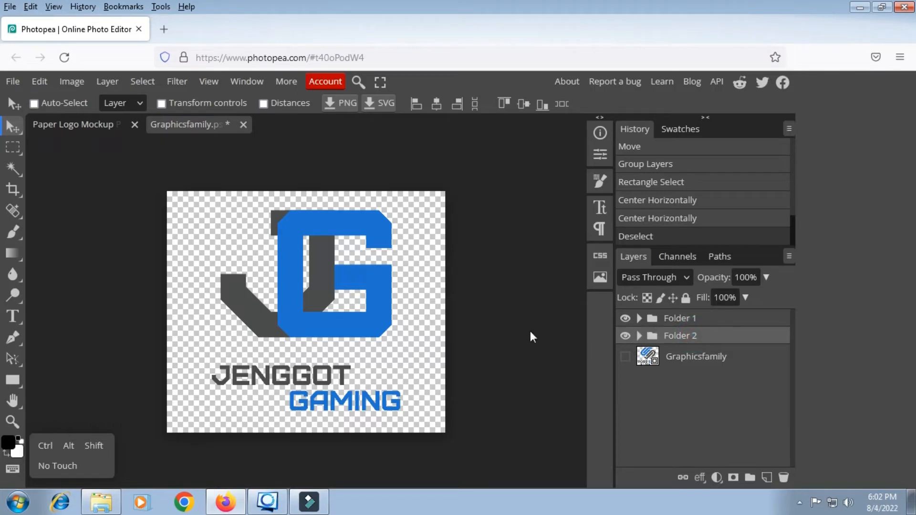
drag(345, 403, 342, 394)
click(668, 318)
drag(340, 301, 341, 319)
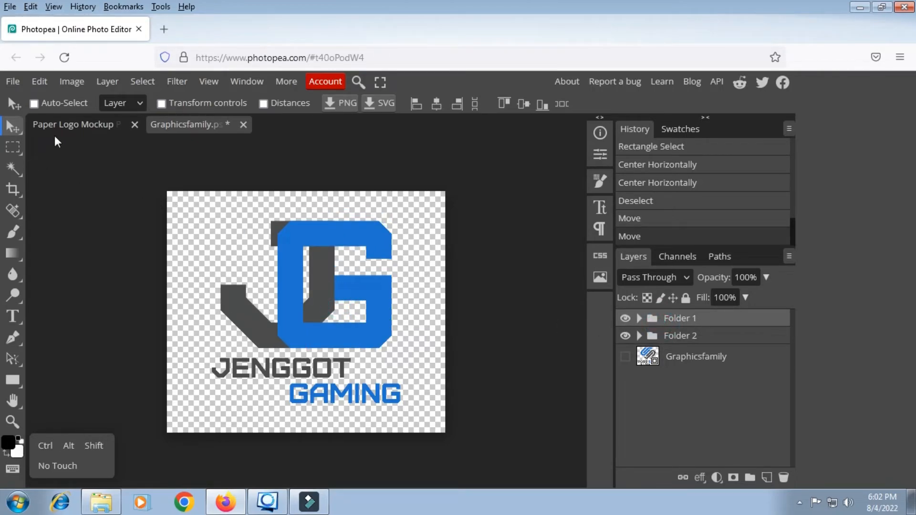
Save the Graphicsfamily smart object and close it to update the paper logo mockup
click(13, 82)
click(57, 215)
click(241, 125)
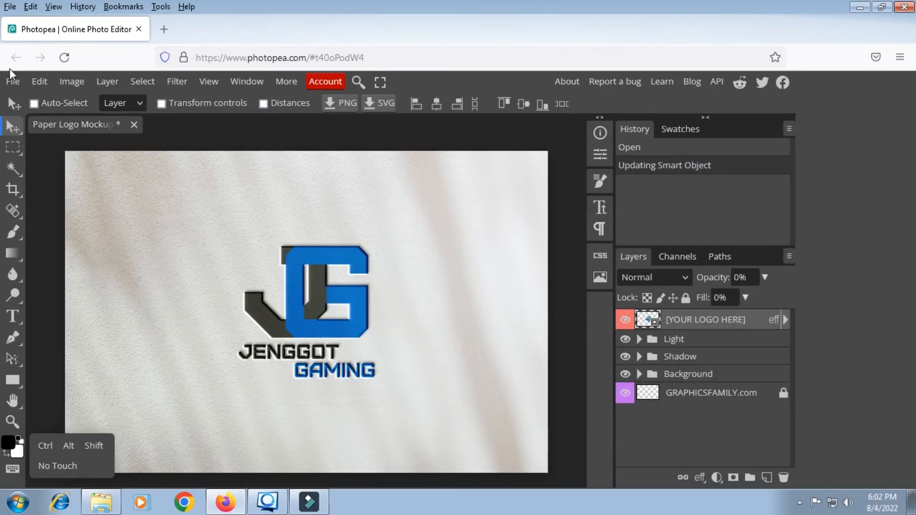
Export the finished paper logo mockup as a JPG image with the quality raised to the maximum
click(8, 81)
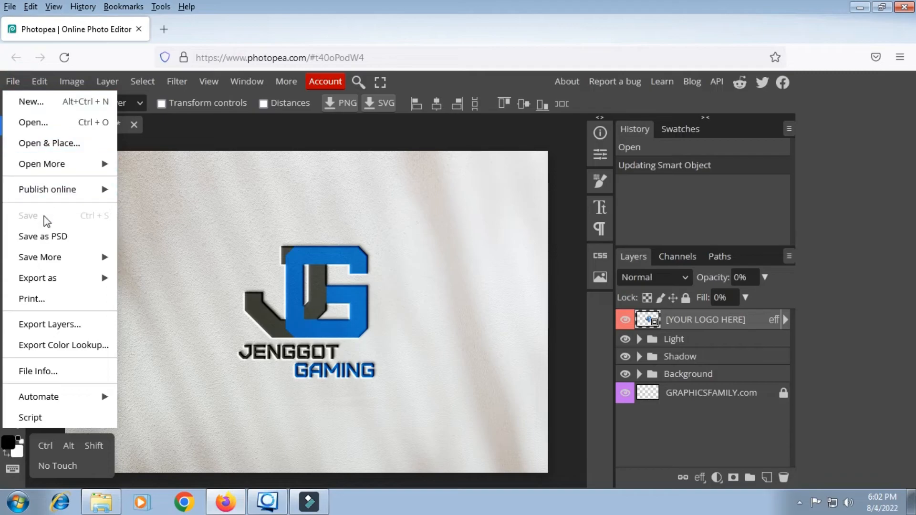
mouse_move(51, 280)
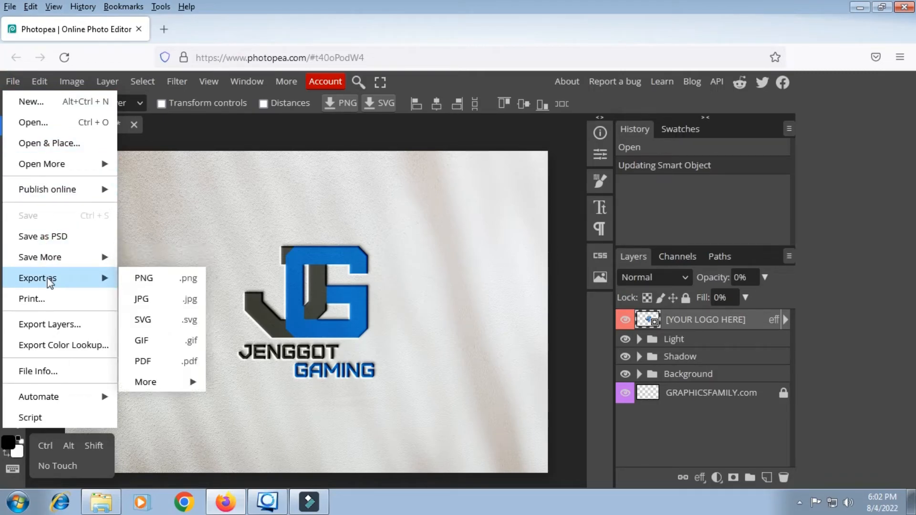
click(149, 301)
drag(552, 274, 580, 269)
click(528, 318)
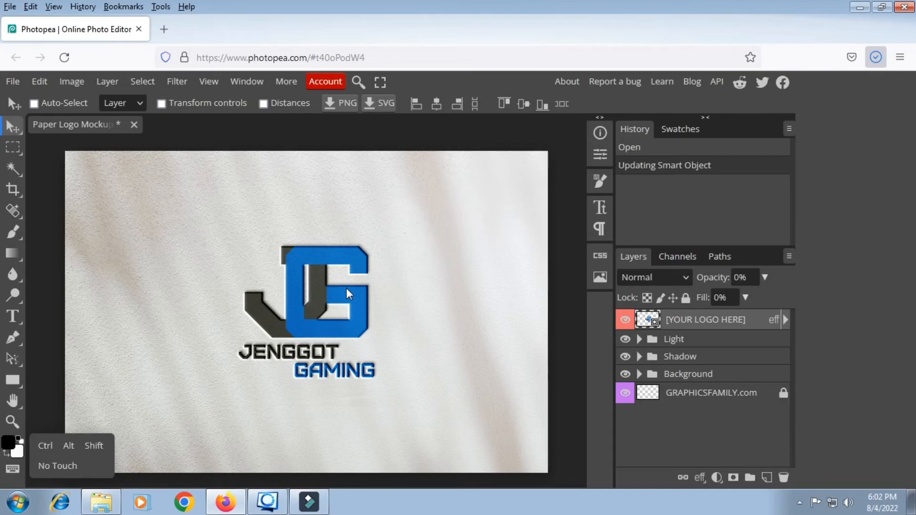
Hide the Background folder and the GRAPHICSFAMILY.com layer, and export the logo as a PNG with a transparent background
click(15, 84)
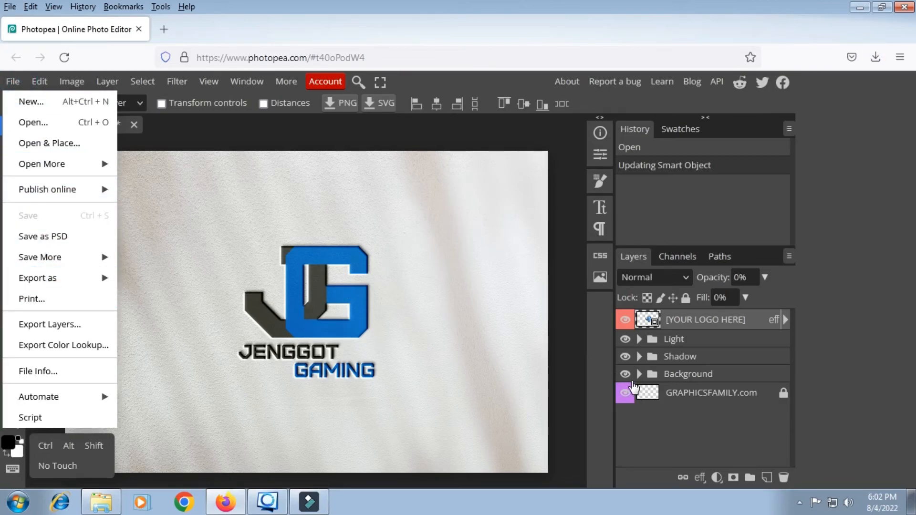
click(625, 374)
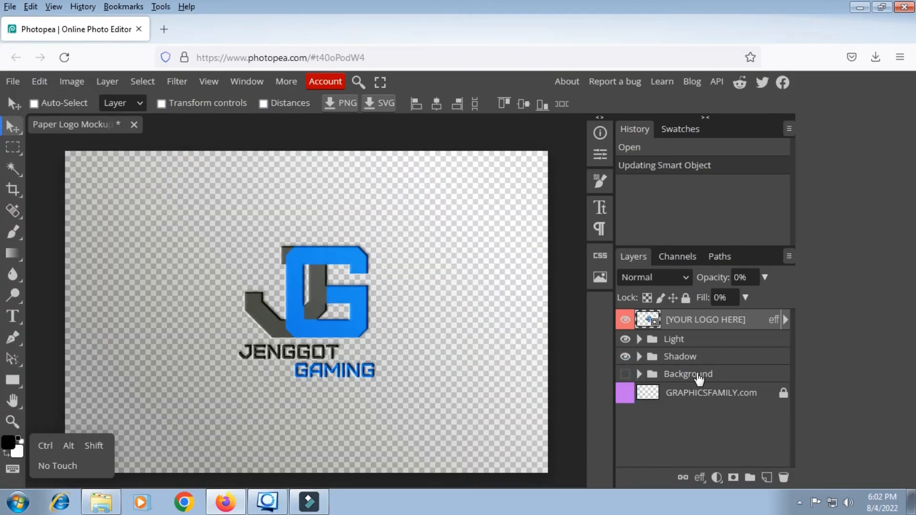
click(12, 82)
mouse_move(71, 278)
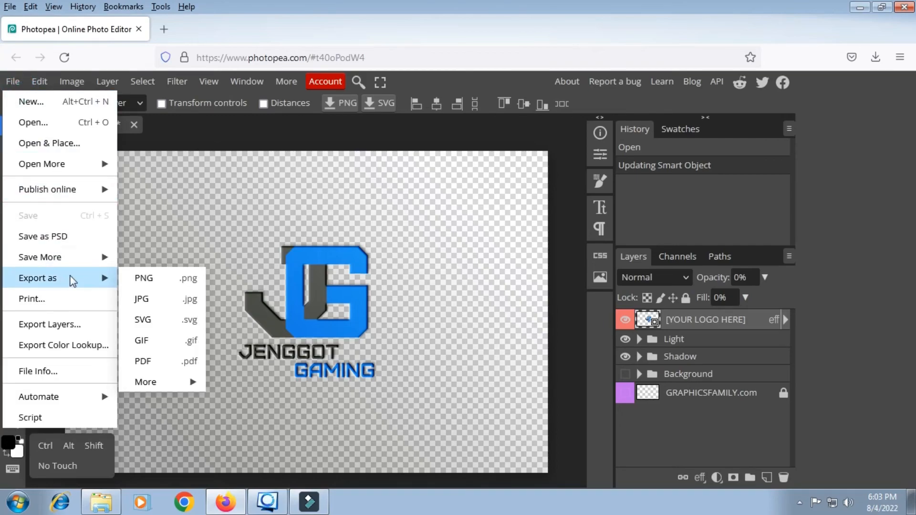
click(143, 277)
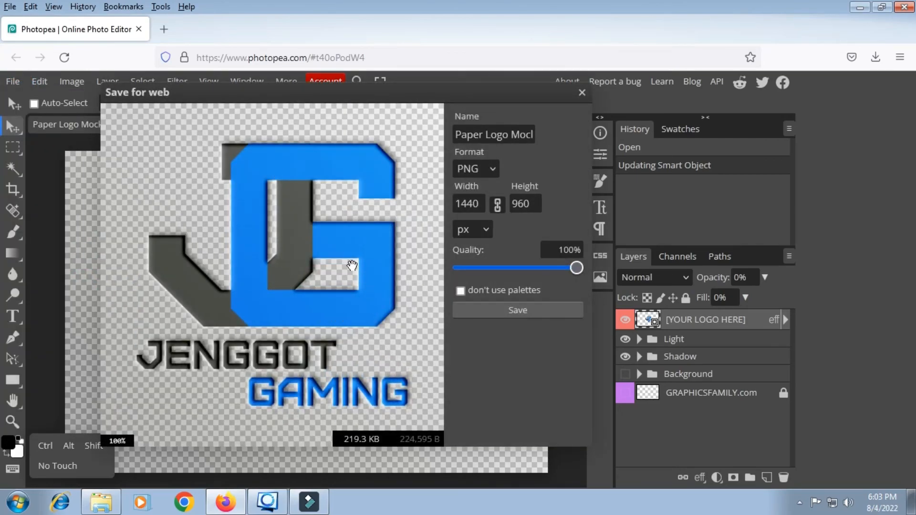
click(530, 309)
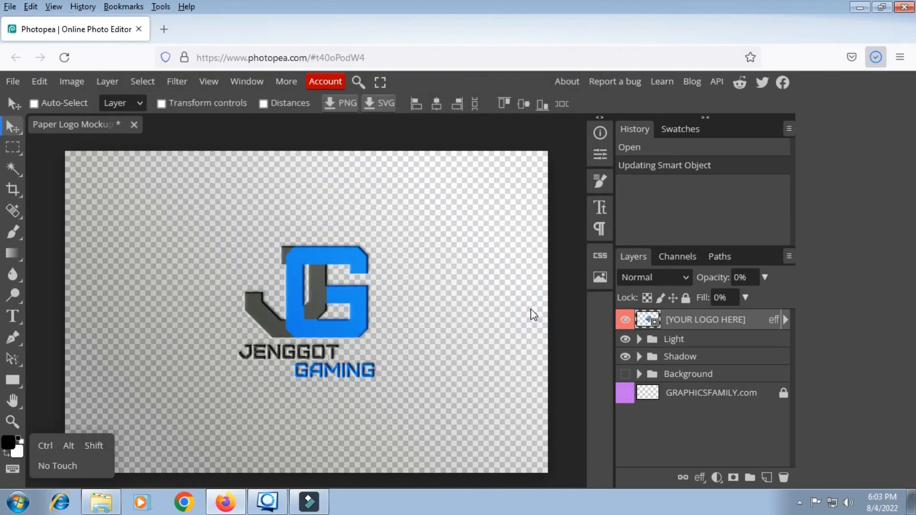